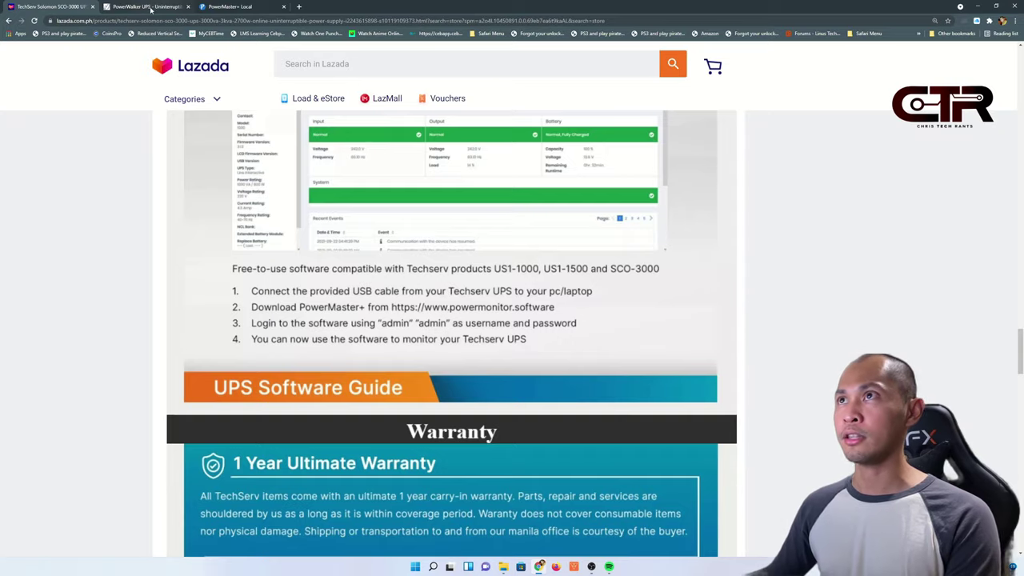
Open the PowerMaster software page on the PowerWalker site and highlight the PowerMaster+ Local and Remote Software for Windows entry.
left_click(151, 9)
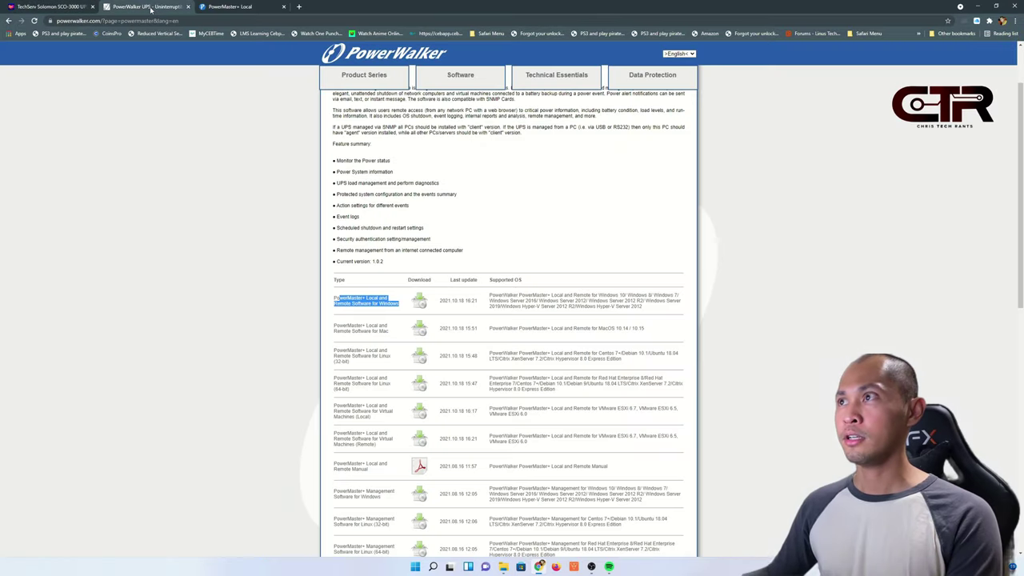
left_click(445, 77)
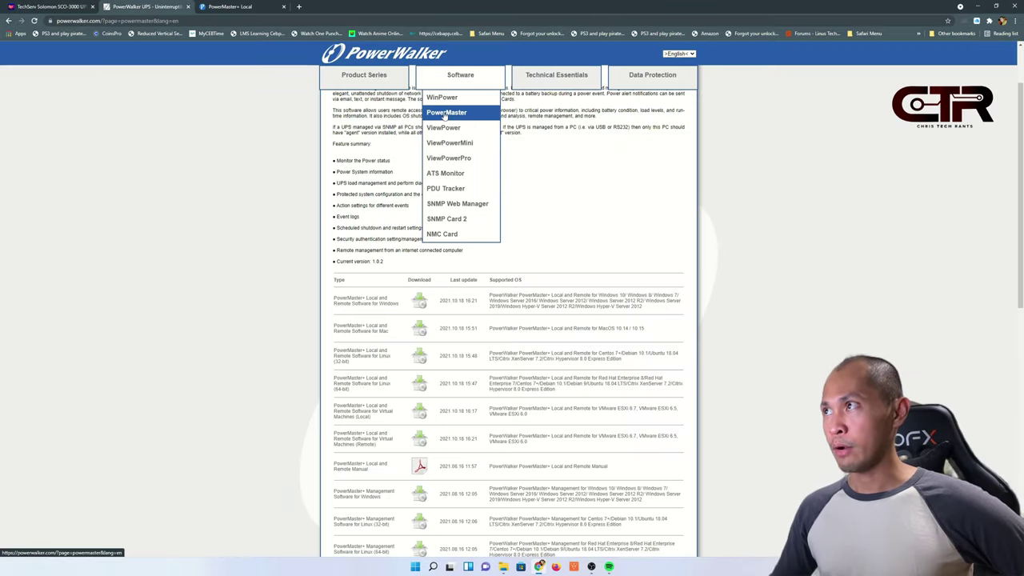
left_click(446, 113)
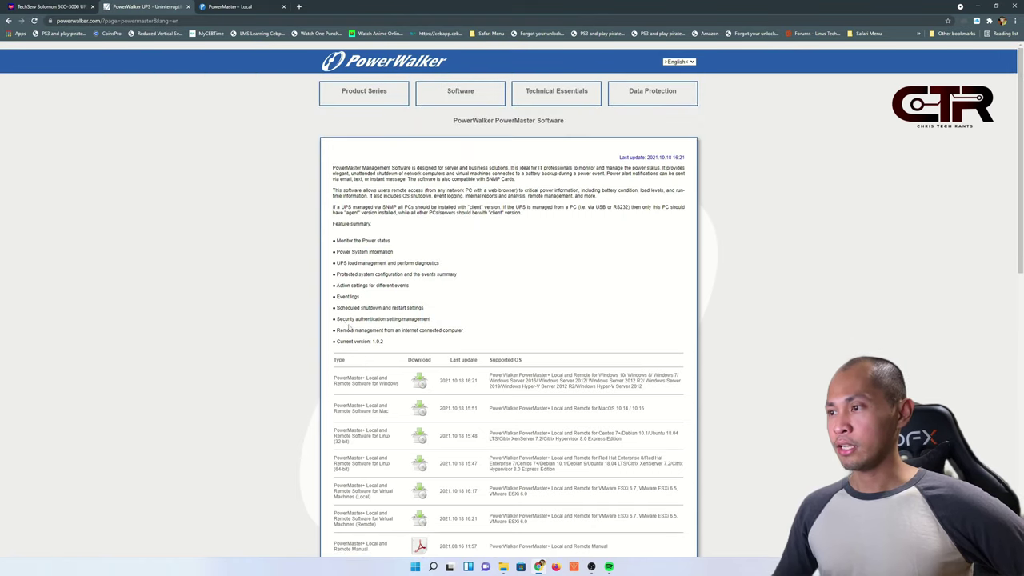
scroll(349, 328, "down", 1)
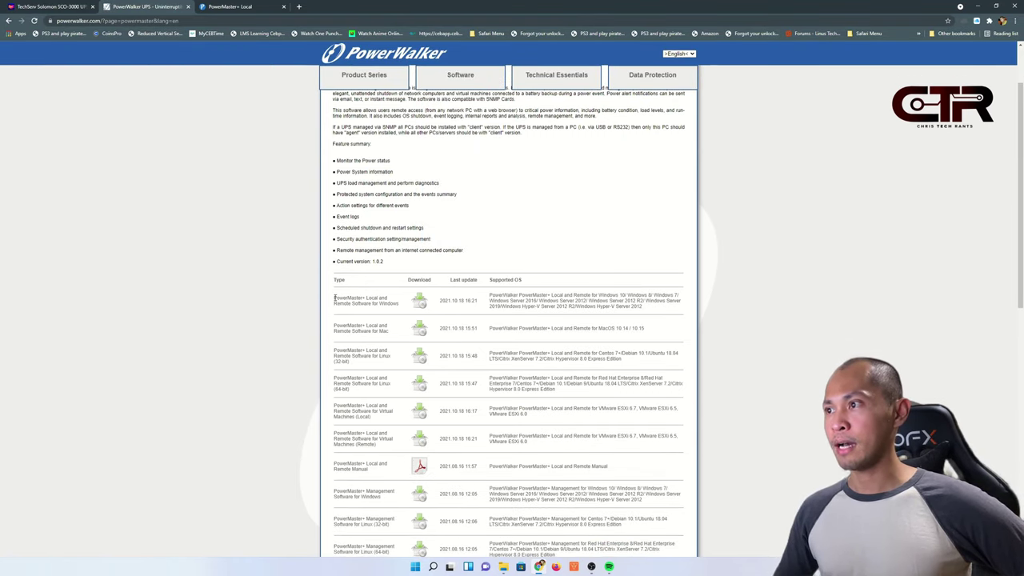
left_click_drag(335, 298, 405, 307)
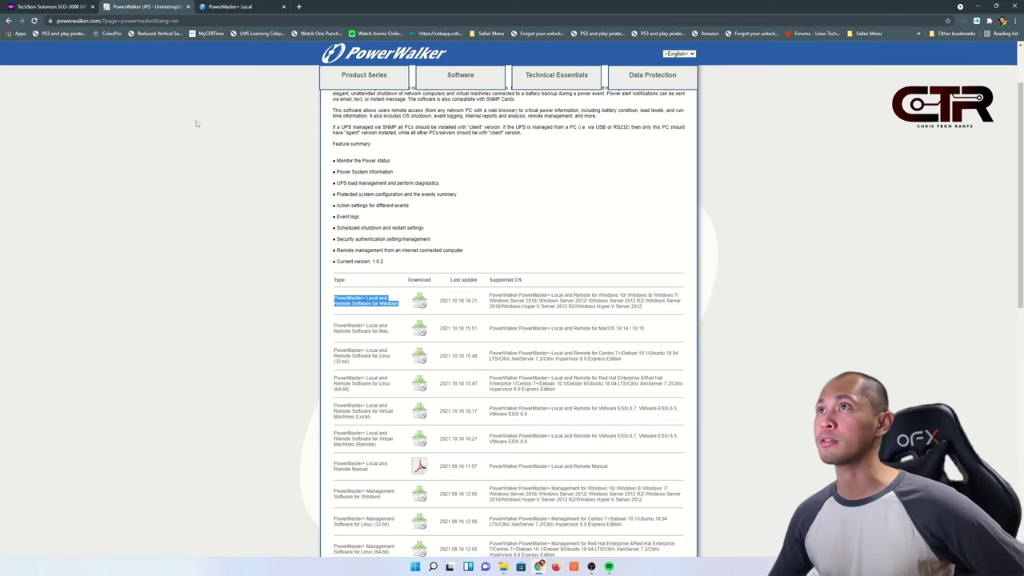
Switch to the PowerMaster+ dashboard and find PowerMaster Plus Local in the computer's list of all installed apps.
key("ctrl+Tab")
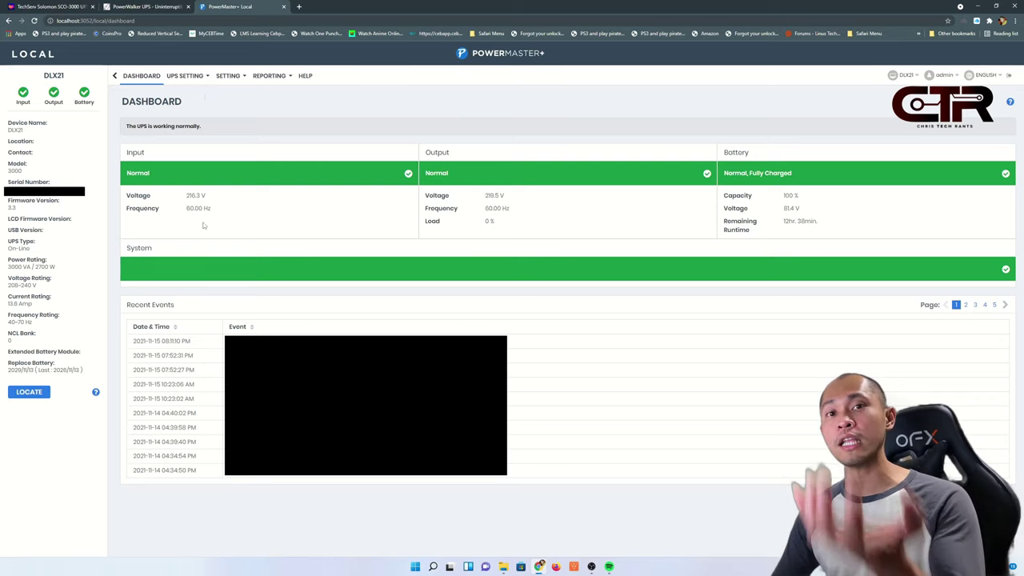
left_click(415, 566)
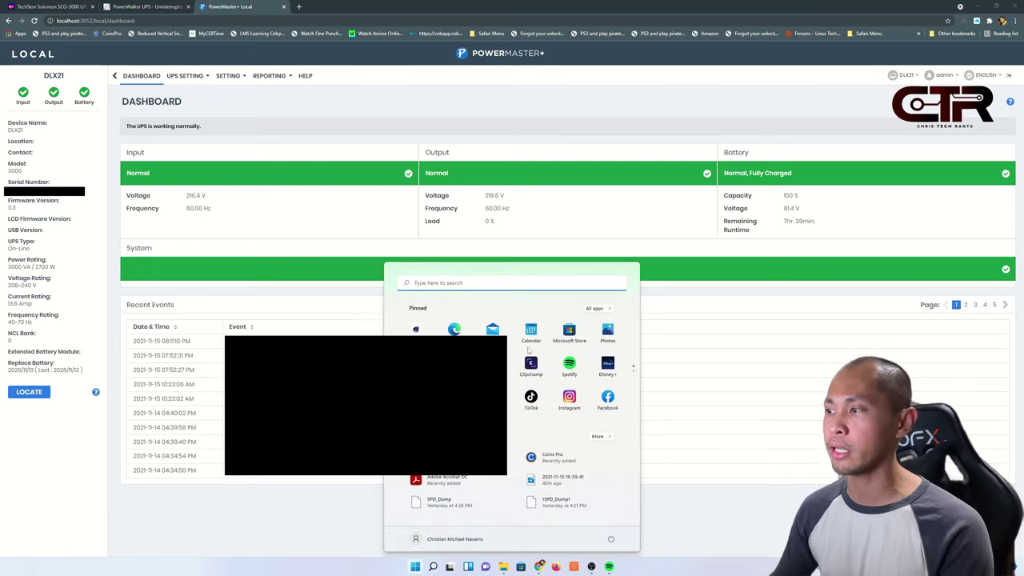
left_click(594, 309)
scroll(455, 364, "down", 5)
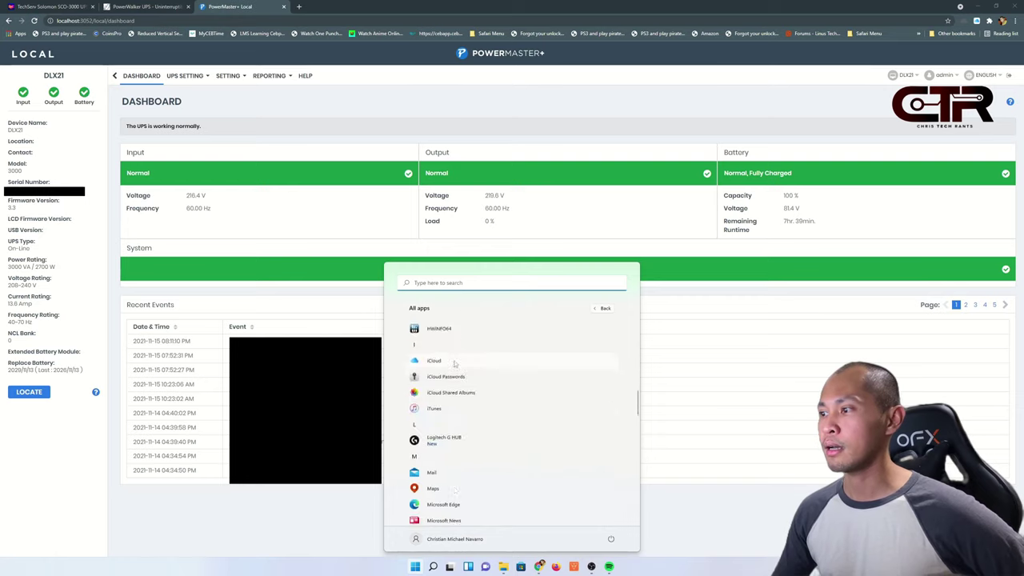
scroll(454, 364, "down", 5)
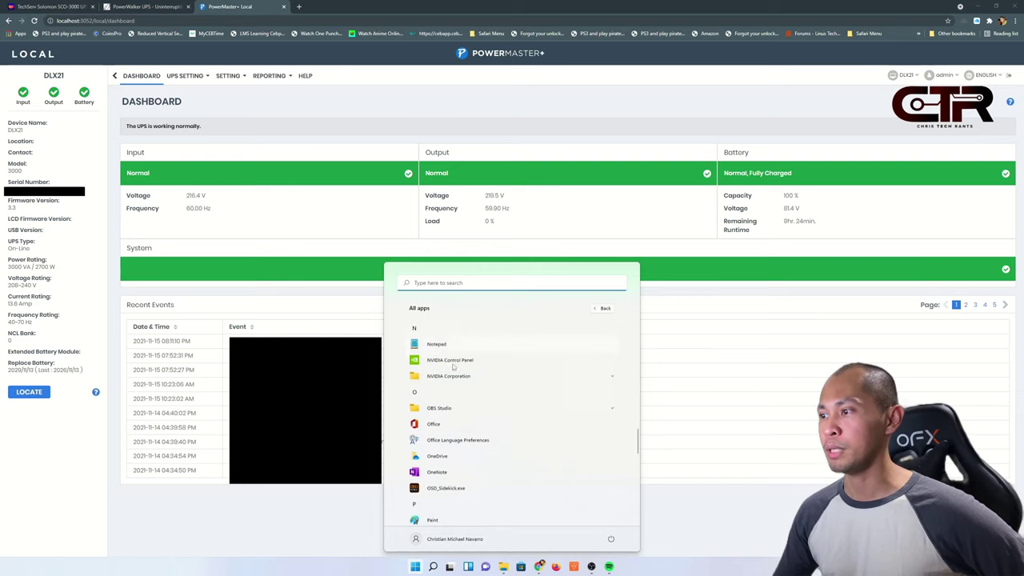
scroll(454, 366, "down", 3)
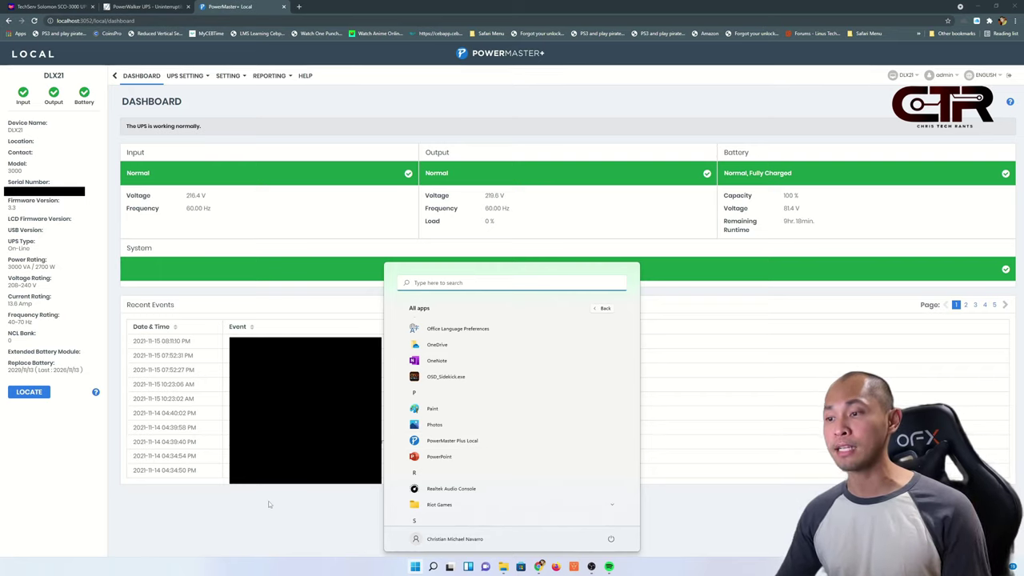
left_click(460, 440)
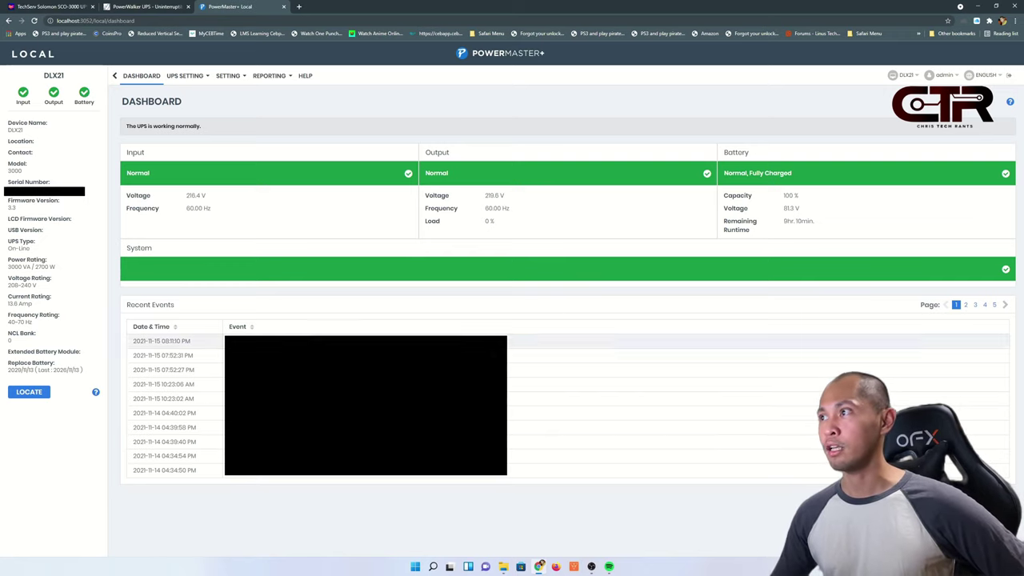
View the UPS diagnostic page with its battery, alarm and runtime tests, and open the UPS configuration page.
left_click(181, 77)
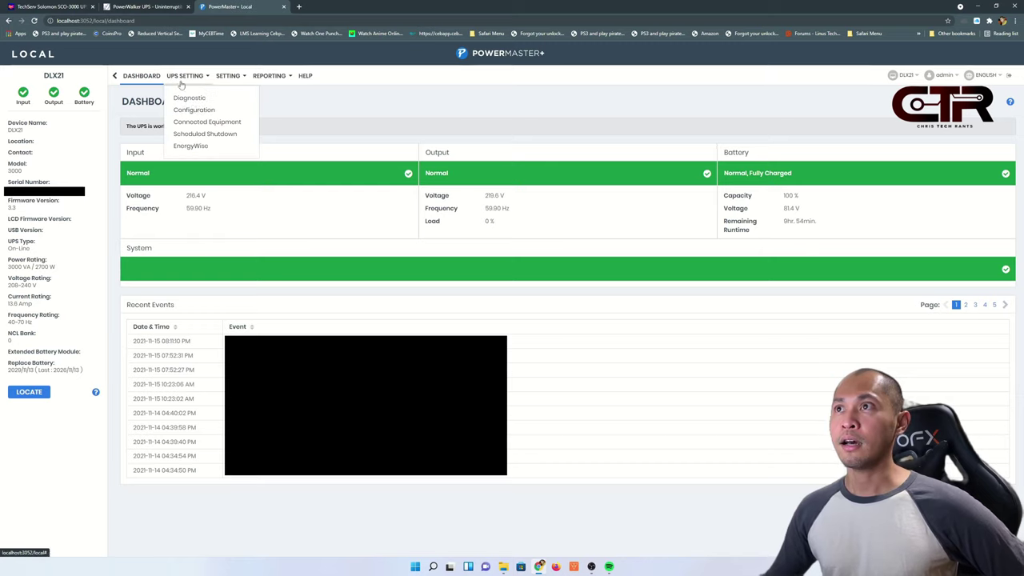
left_click(190, 97)
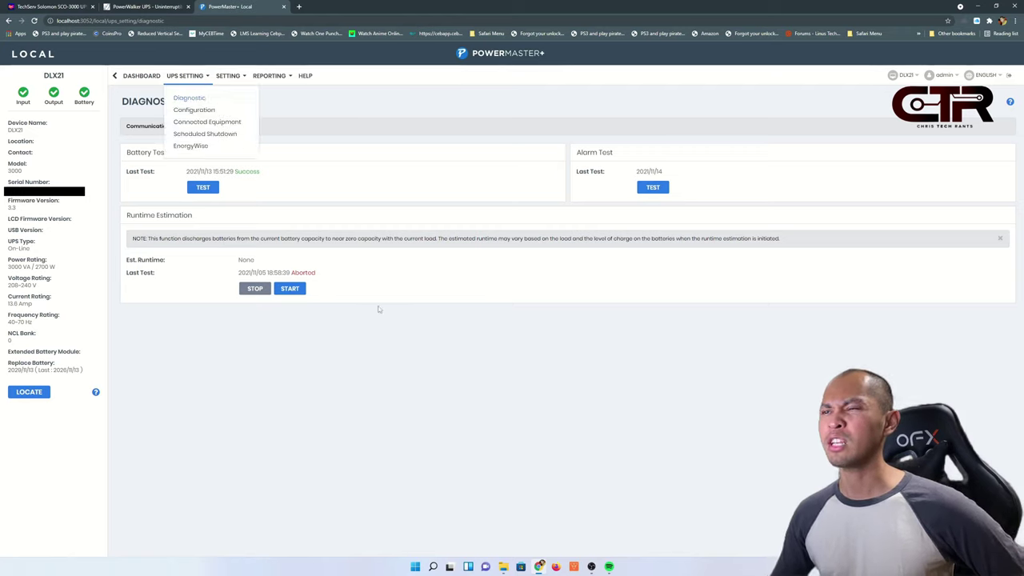
mouse_move(191, 80)
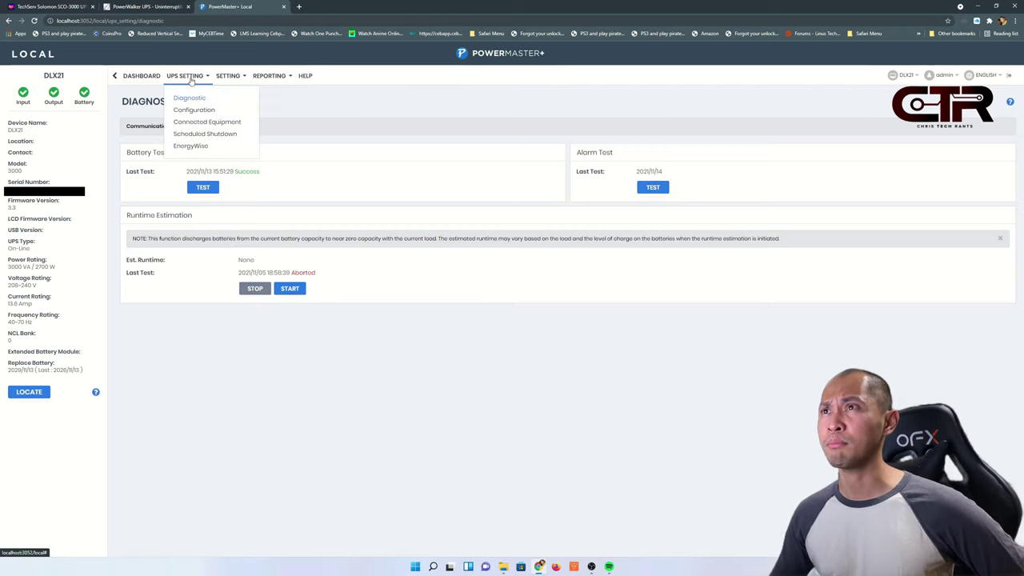
left_click(200, 111)
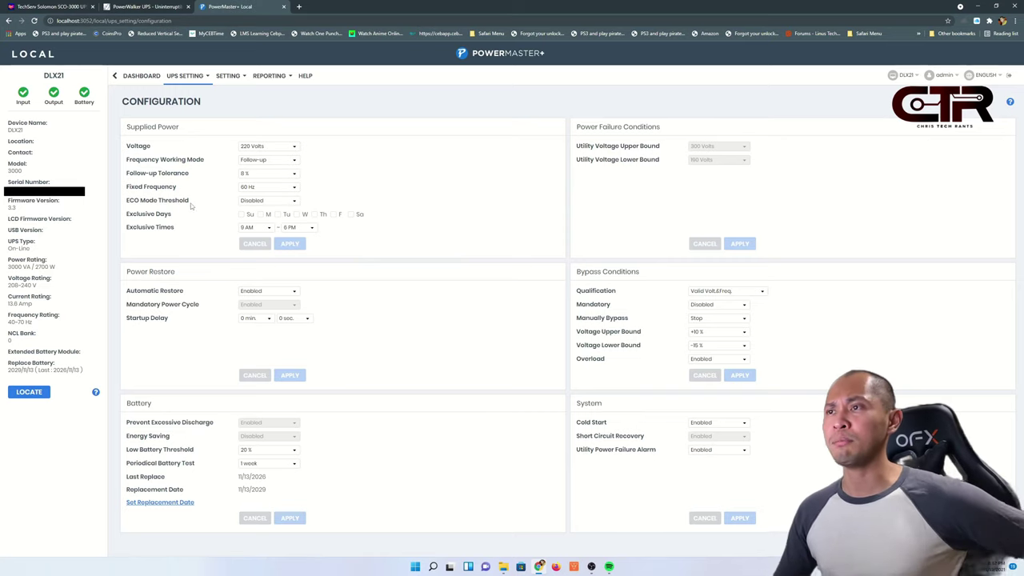
Examine the ECO Mode Threshold choices in the Supplied Power settings and leave the threshold as Disabled.
left_click(259, 202)
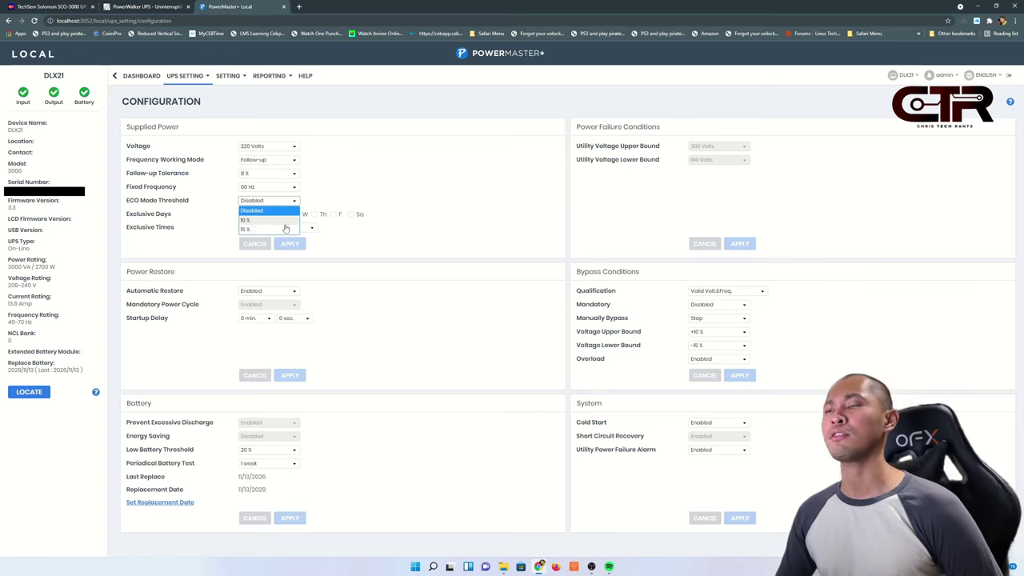
left_click(352, 238)
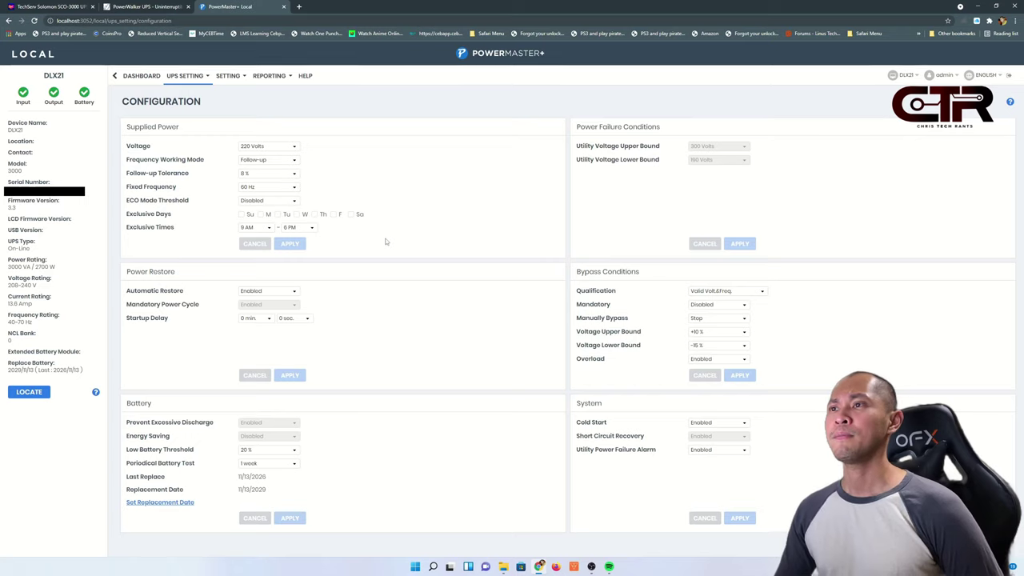
left_click(275, 202)
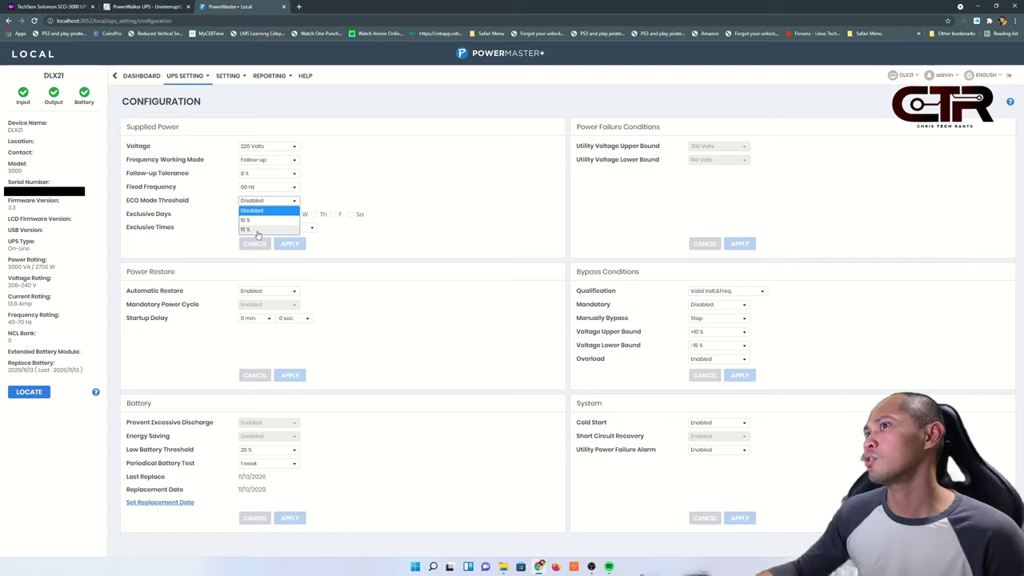
left_click(208, 201)
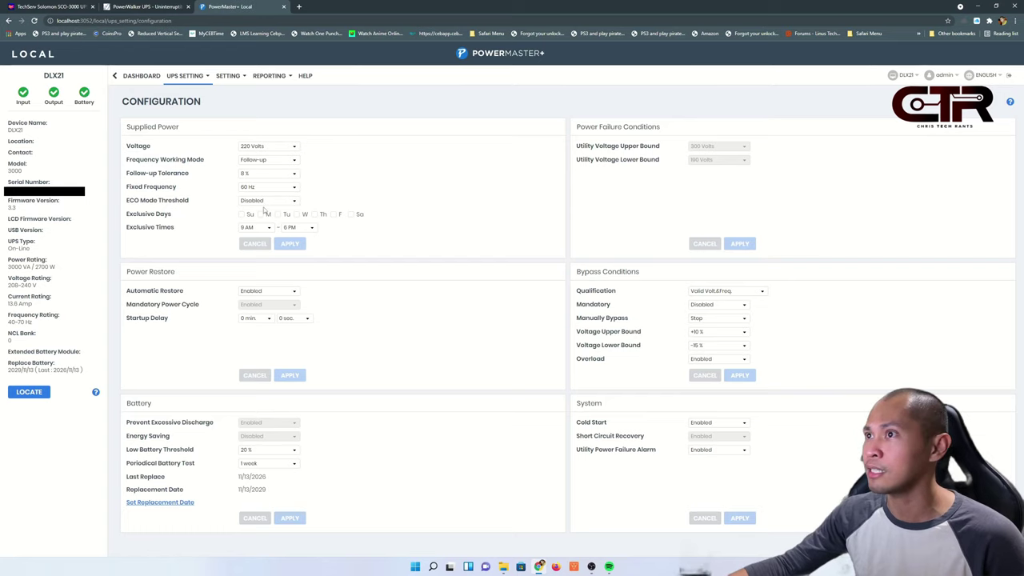
left_click(272, 203)
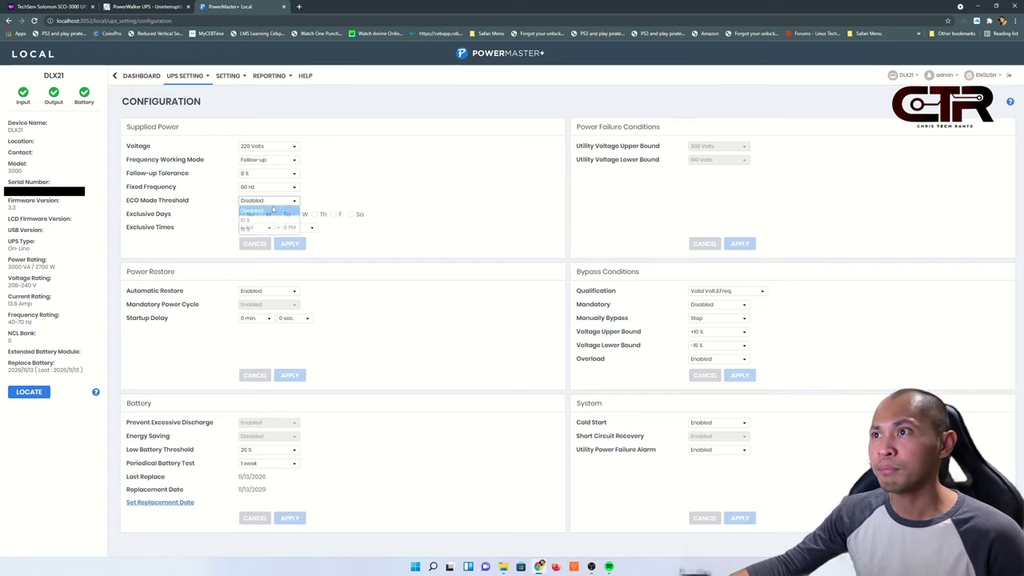
left_click(429, 244)
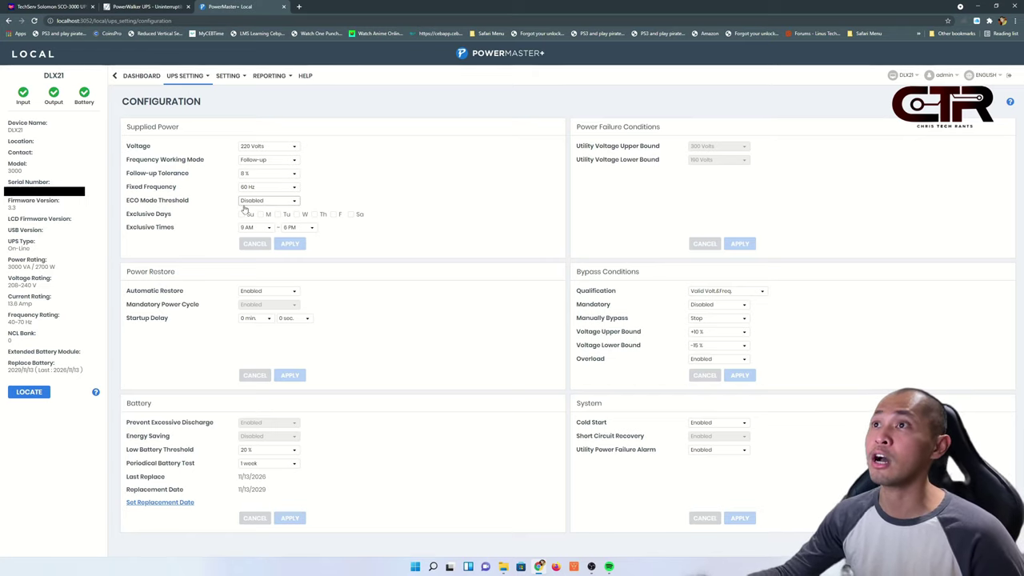
View the UPS's connected equipment list and its scheduled shutdowns.
left_click(192, 79)
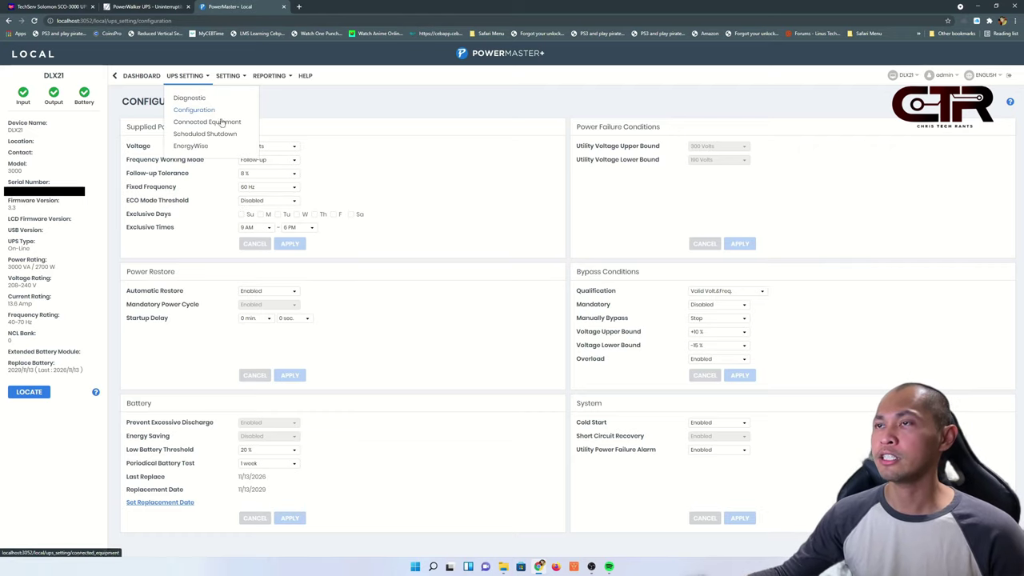
left_click(209, 123)
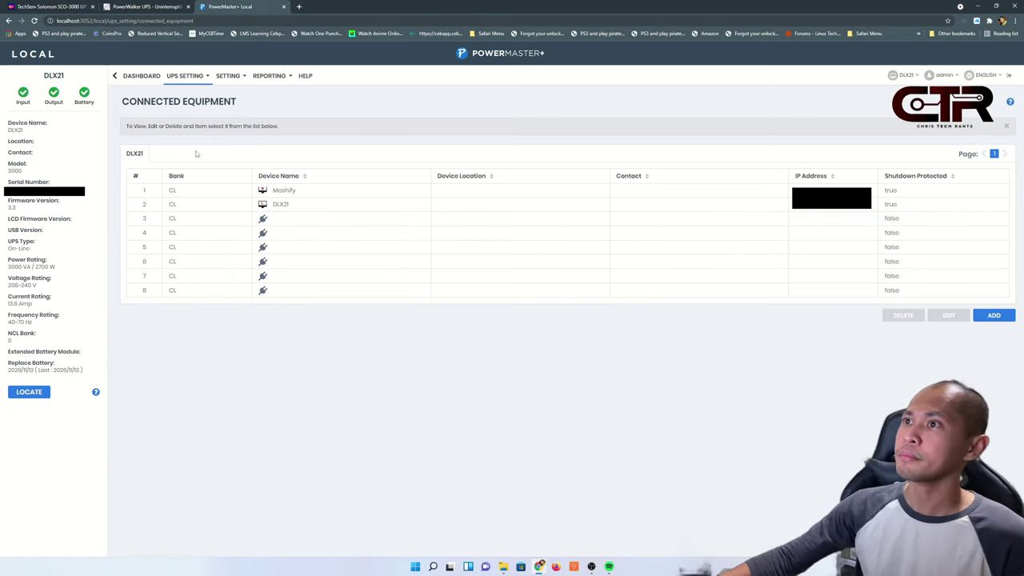
left_click(192, 76)
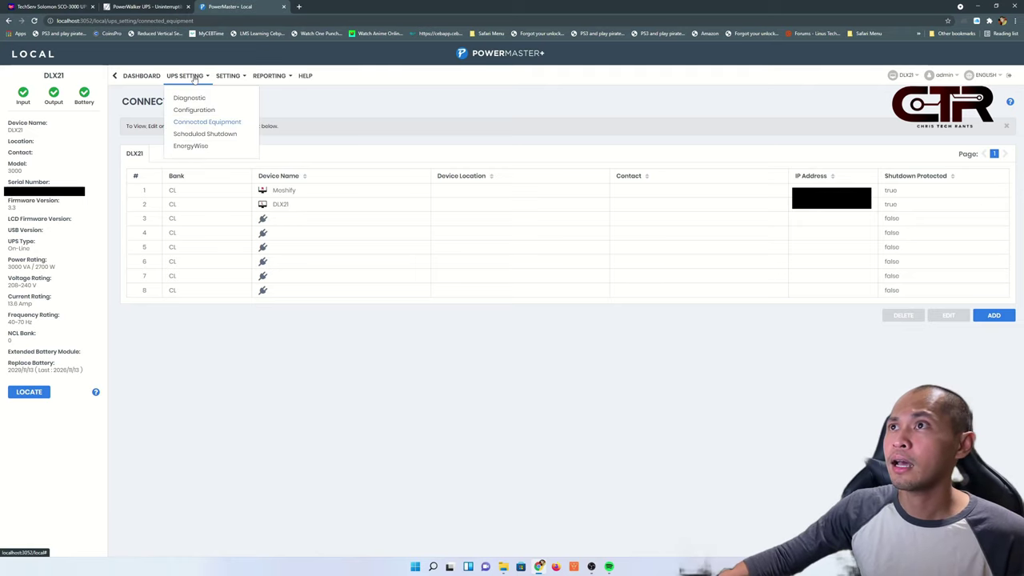
left_click(201, 135)
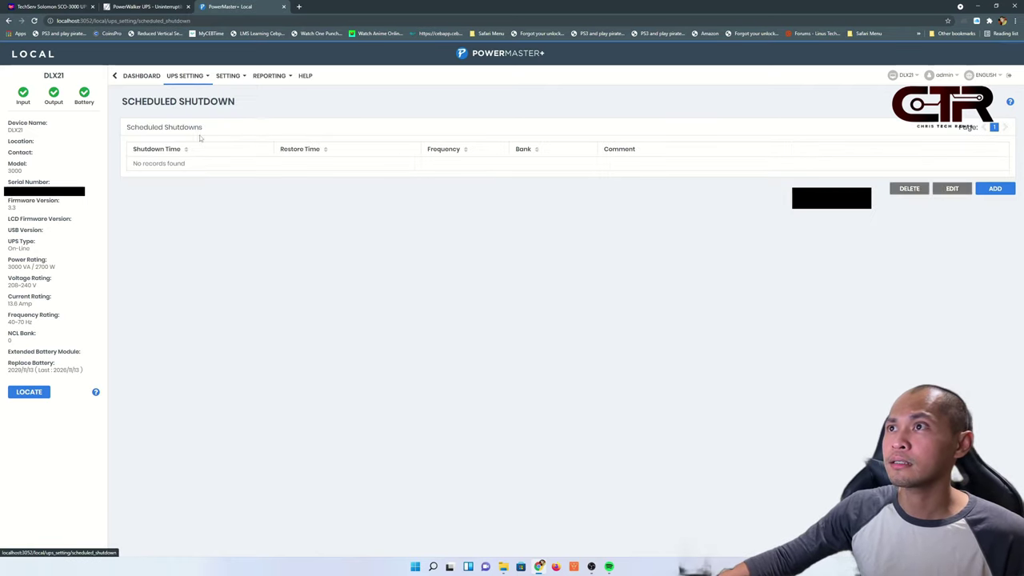
View the UPS's EnergyWise settings and open the Shutdown Events settings.
left_click(190, 78)
left_click(185, 147)
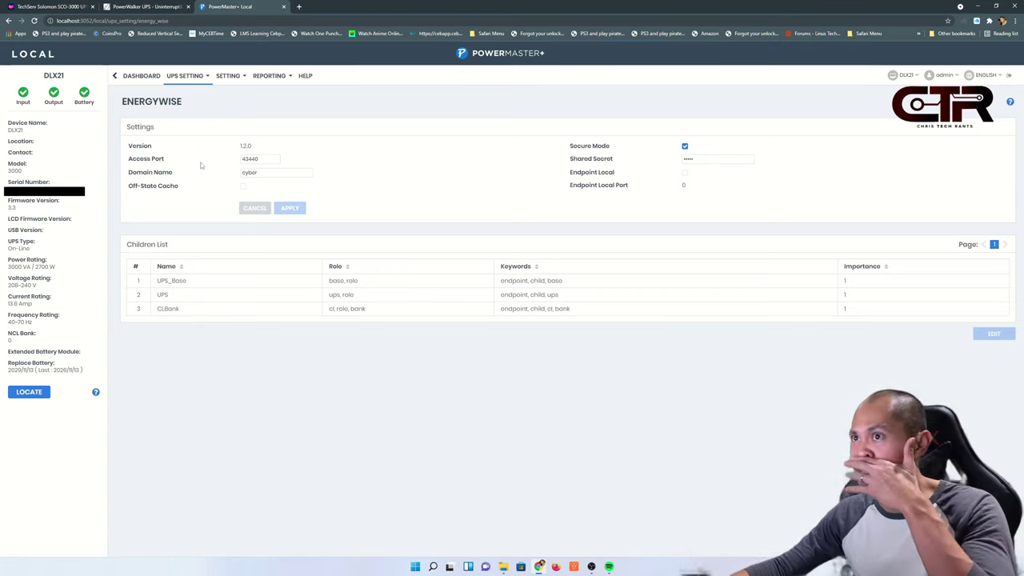
left_click(237, 76)
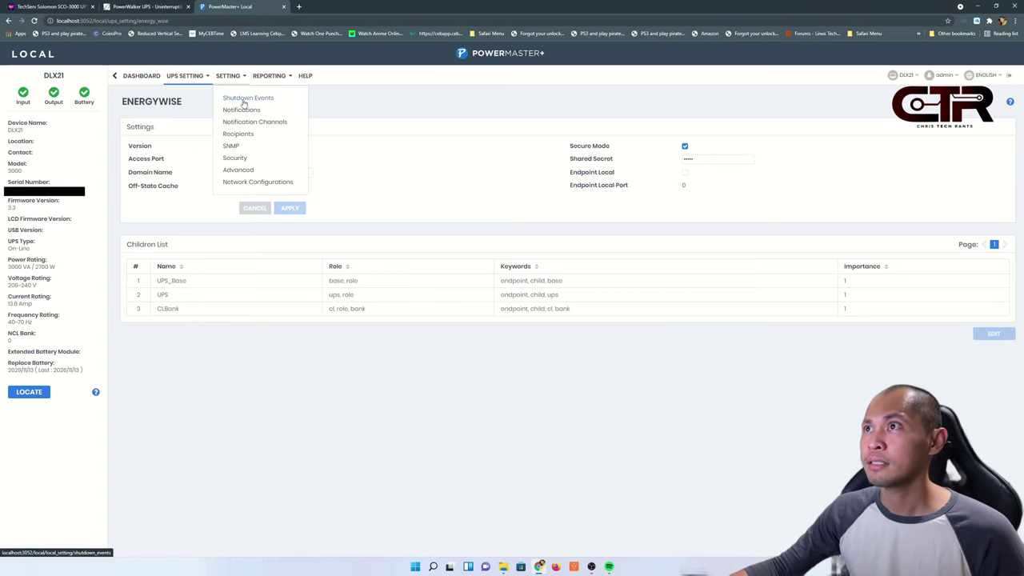
left_click(244, 100)
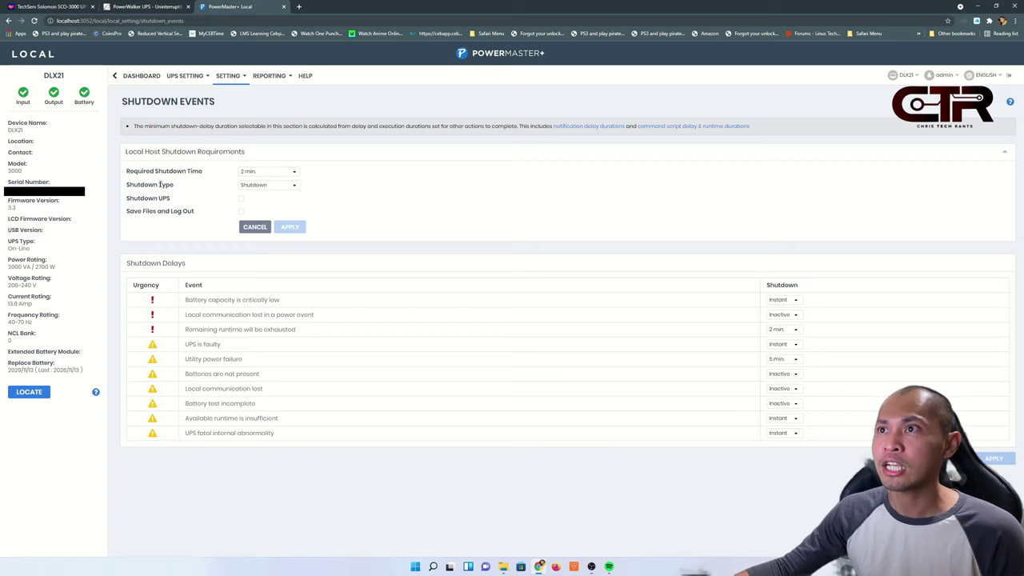
Examine the Shutdown Type choices for the local host and keep Shutdown selected.
left_click(264, 185)
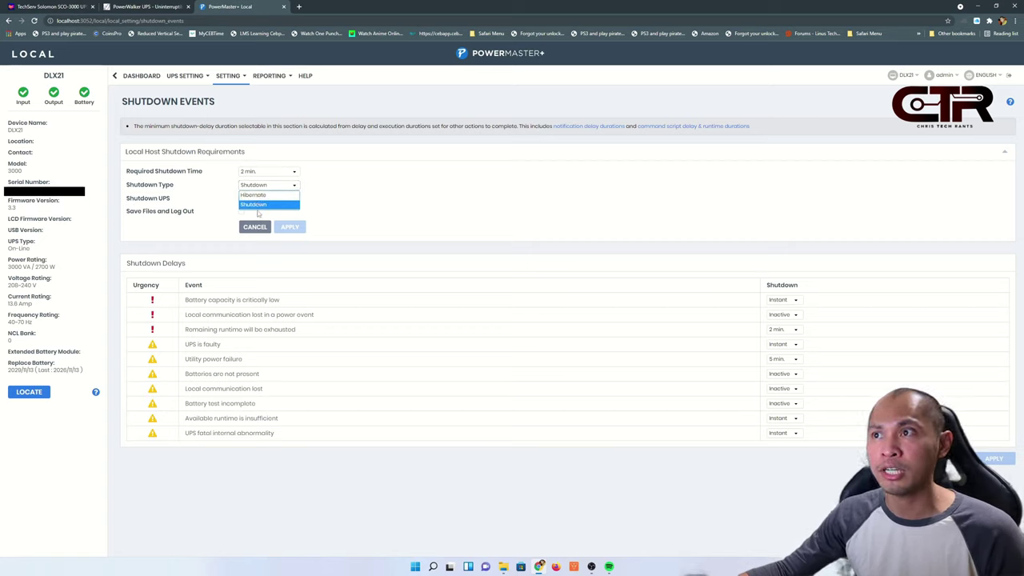
left_click(329, 202)
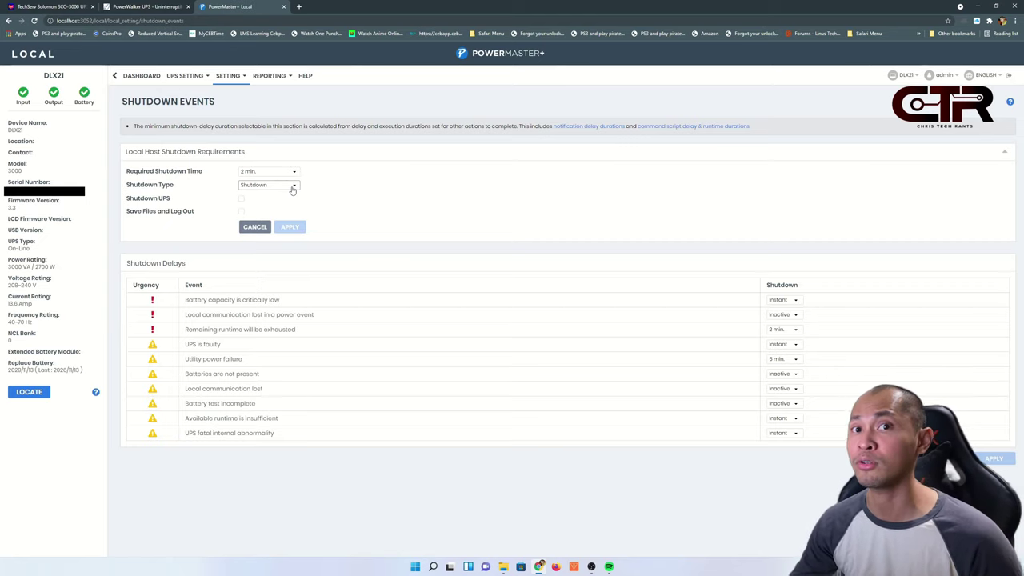
left_click(293, 187)
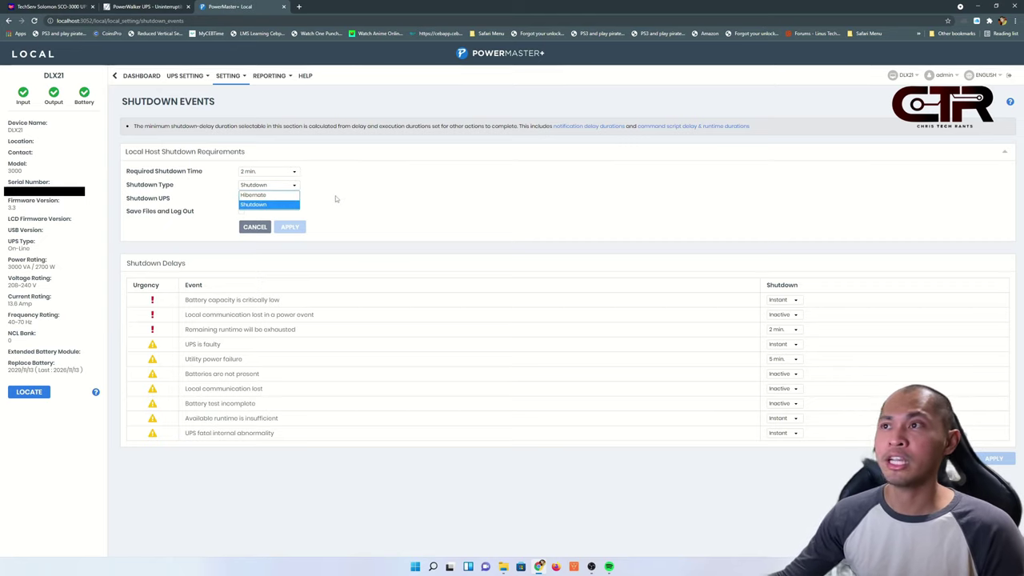
left_click(271, 205)
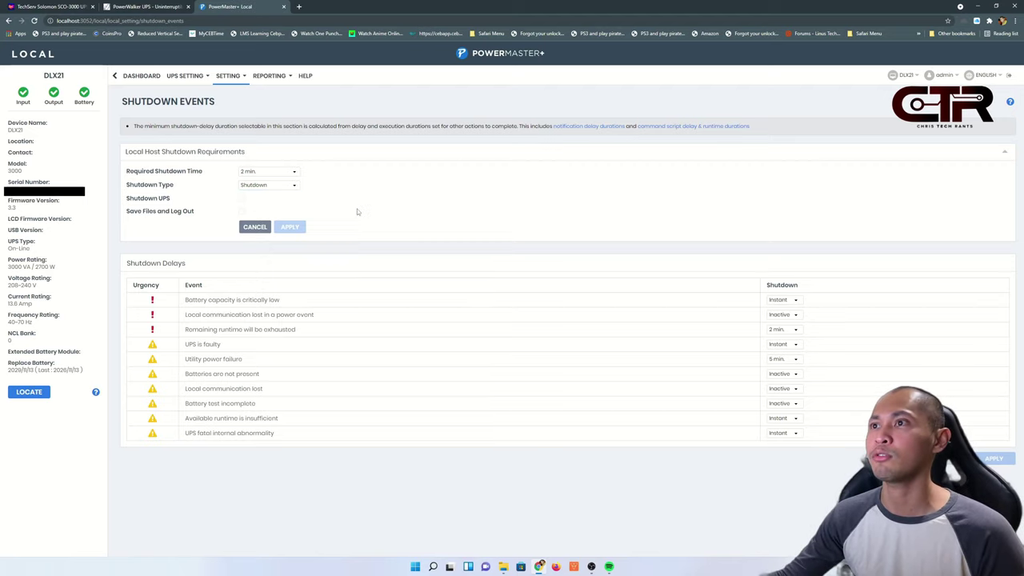
Turn the local host's Shutdown UPS option on and off again, and enable Save Files and Log Out.
left_click(241, 199)
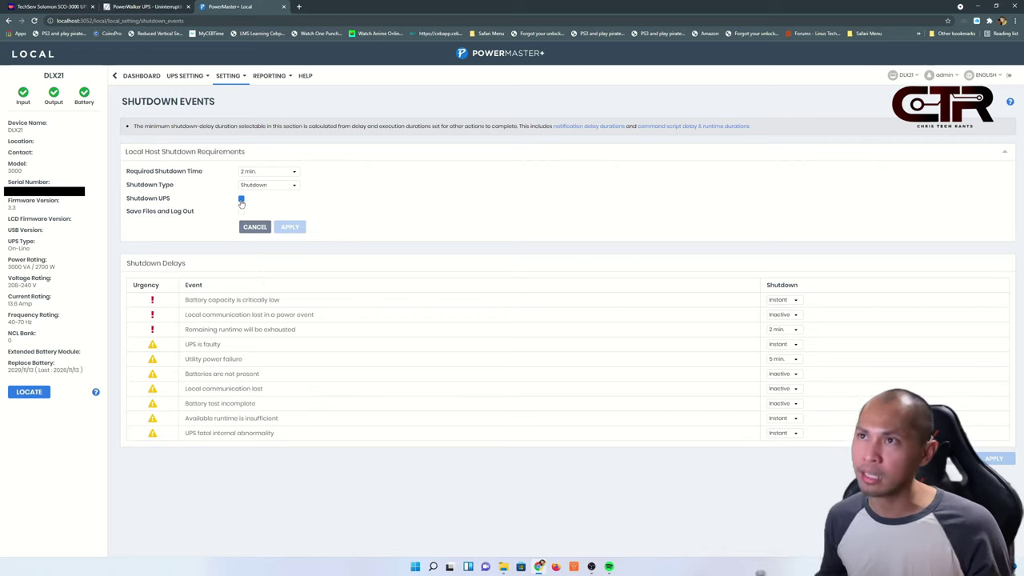
left_click(240, 199)
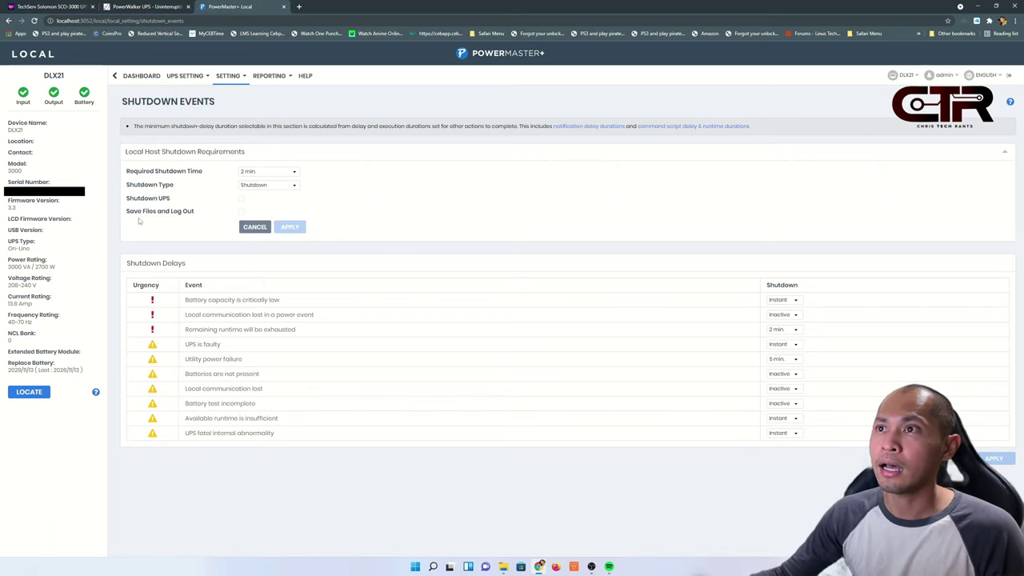
left_click(241, 212)
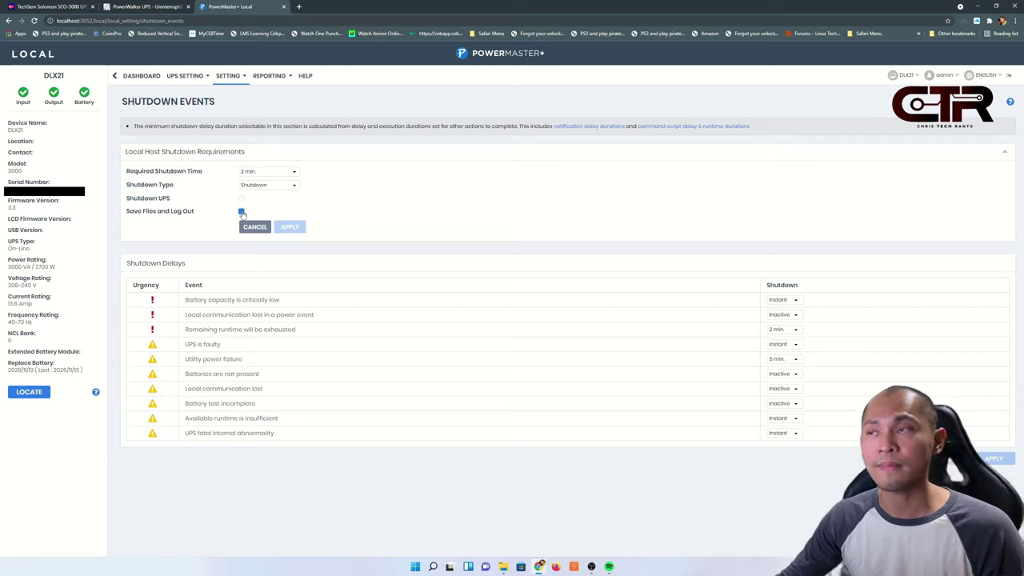
Turn the local host's Save Files and Log Out option off and leave it enabled again.
left_click(242, 212)
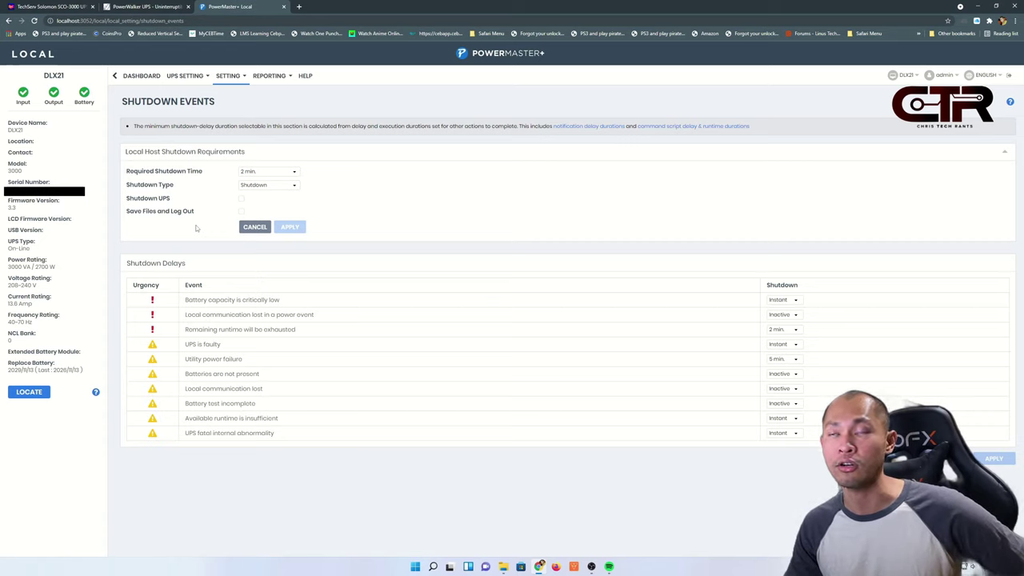
left_click(243, 211)
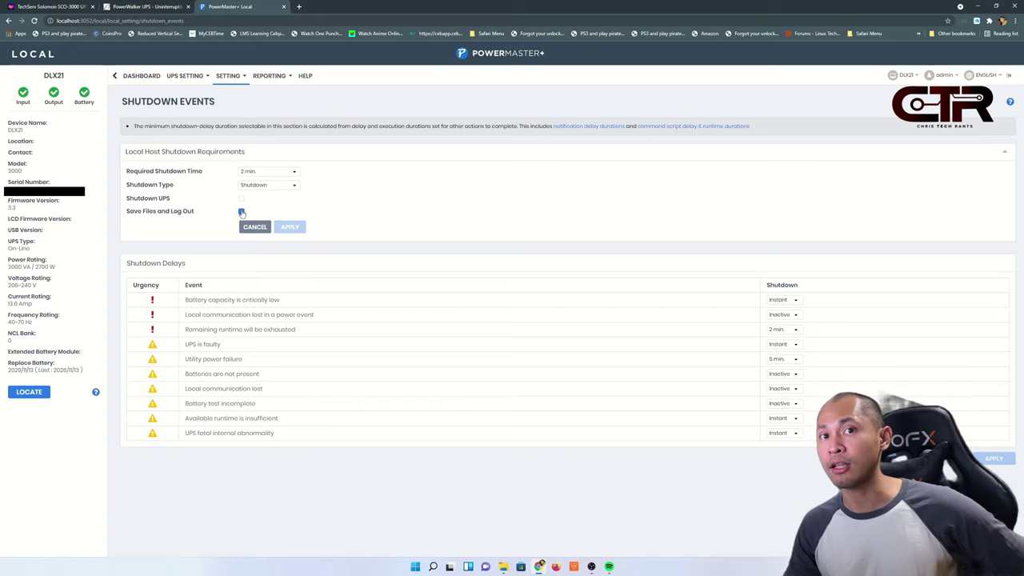
left_click(242, 213)
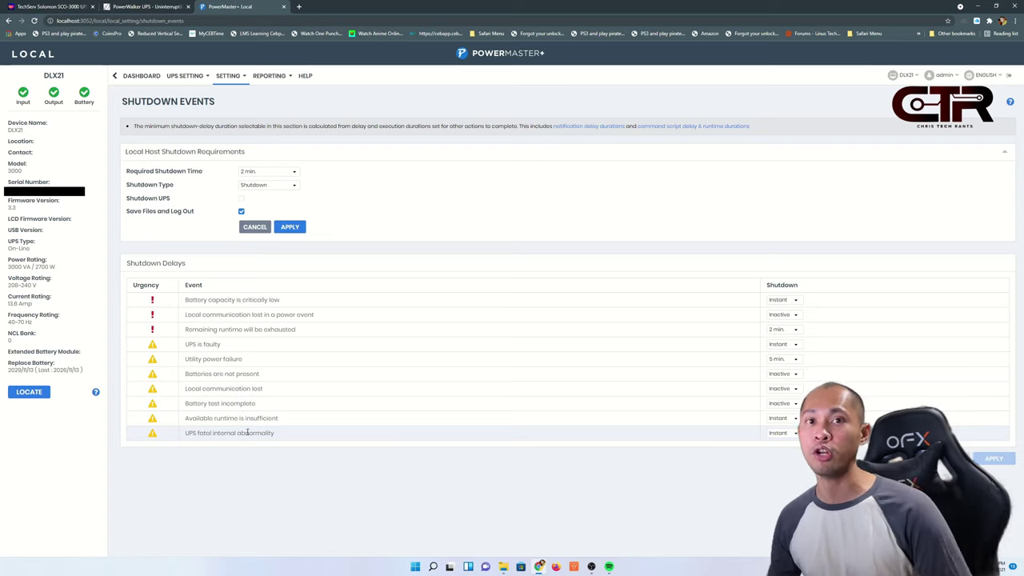
View the local Notifications settings for all events and the Notification Channels settings.
left_click(229, 79)
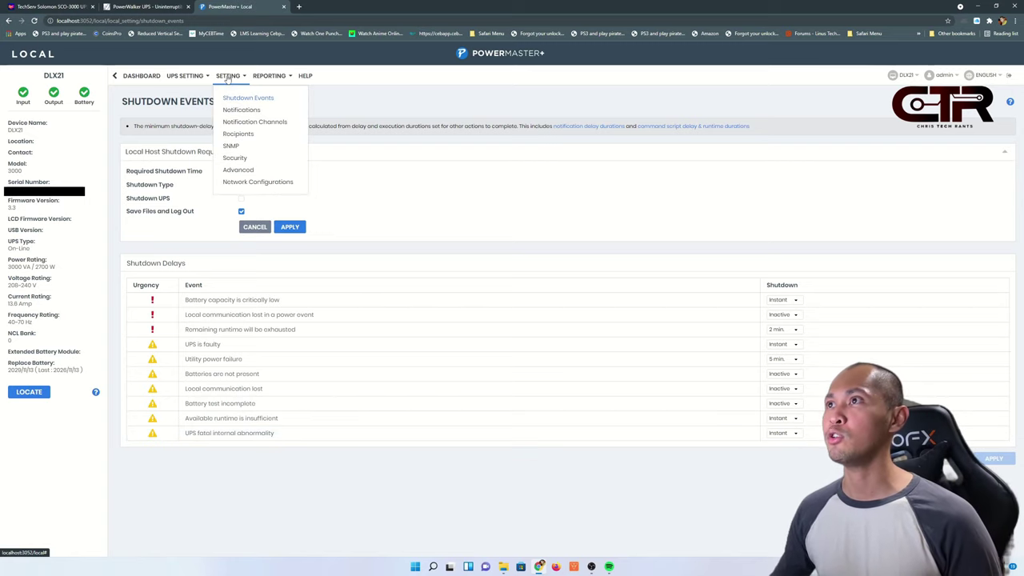
left_click(248, 110)
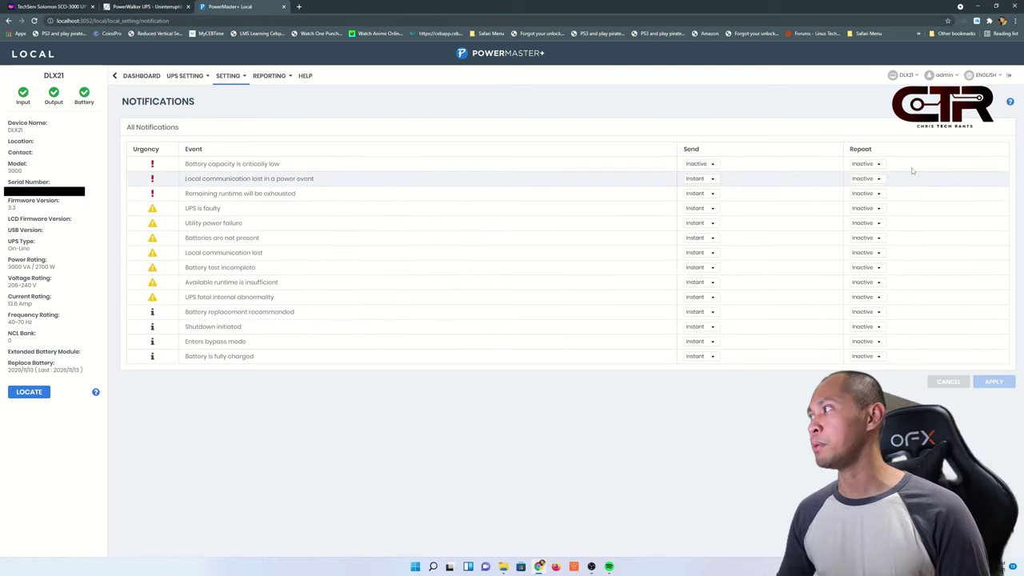
left_click(228, 75)
left_click(246, 122)
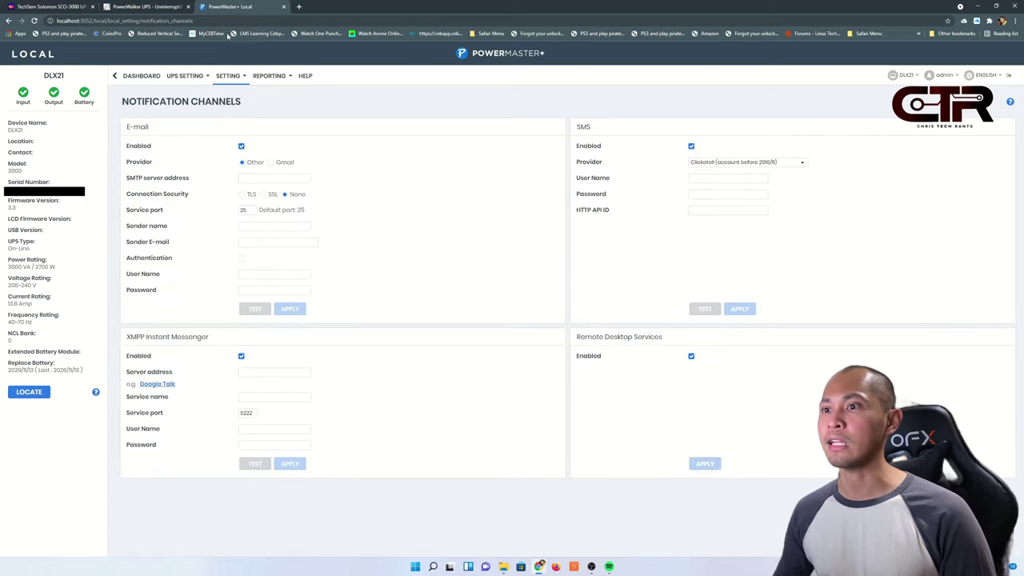
View the notification Recipients list and the SNMP settings.
left_click(228, 75)
left_click(238, 134)
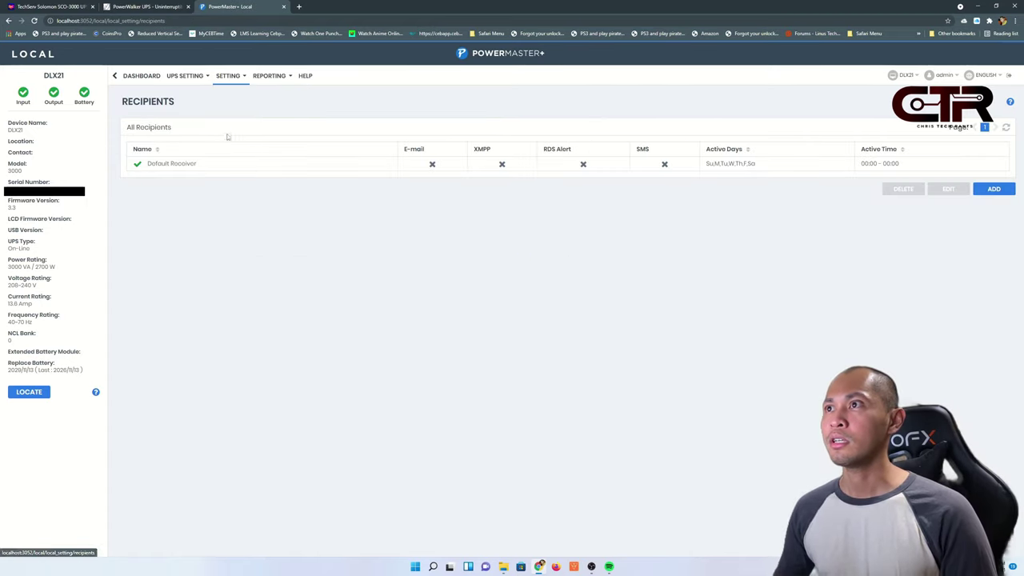
left_click(229, 78)
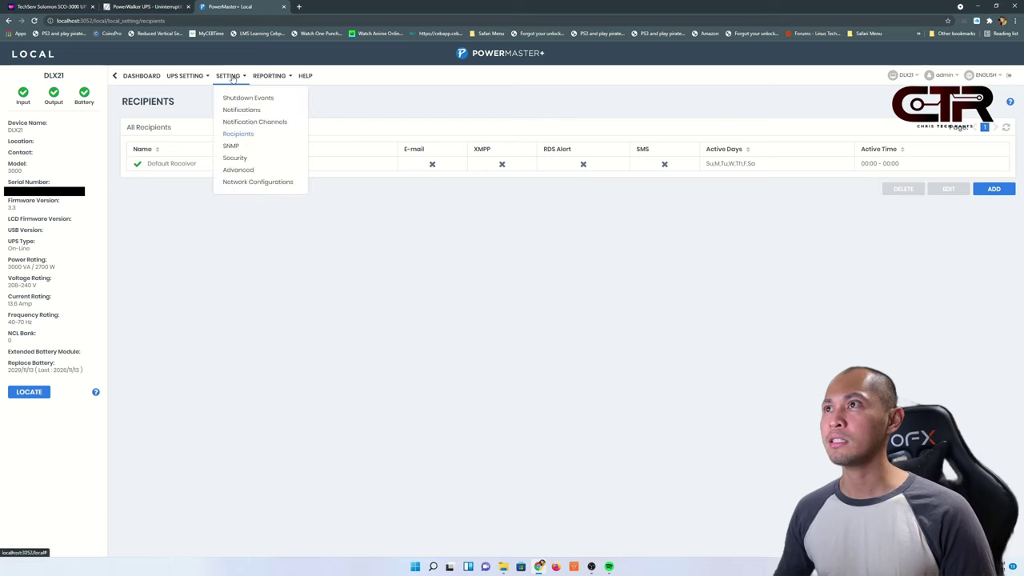
left_click(231, 146)
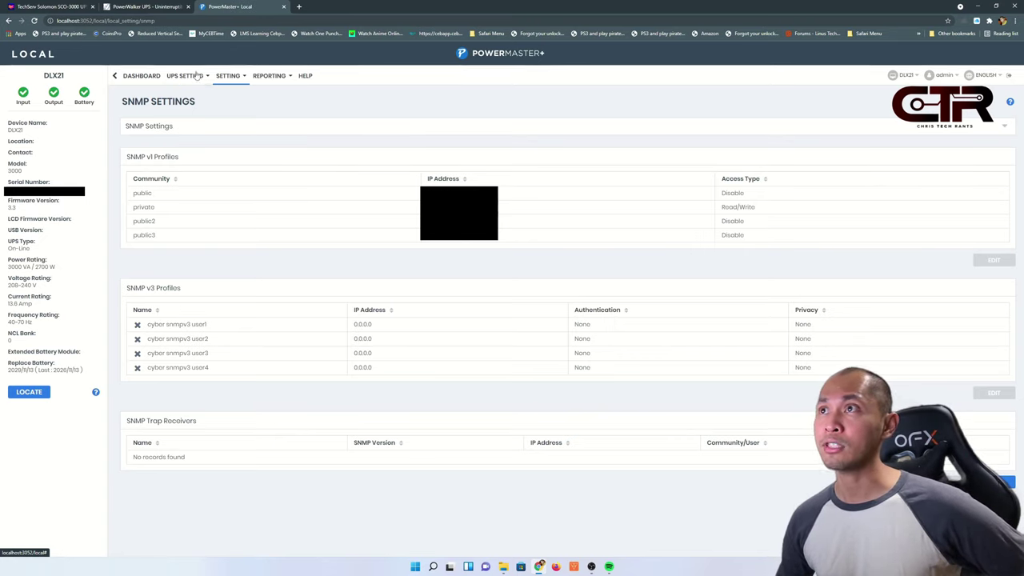
View the Security settings and the Advanced settings with the energy event command scripts.
left_click(227, 76)
left_click(236, 158)
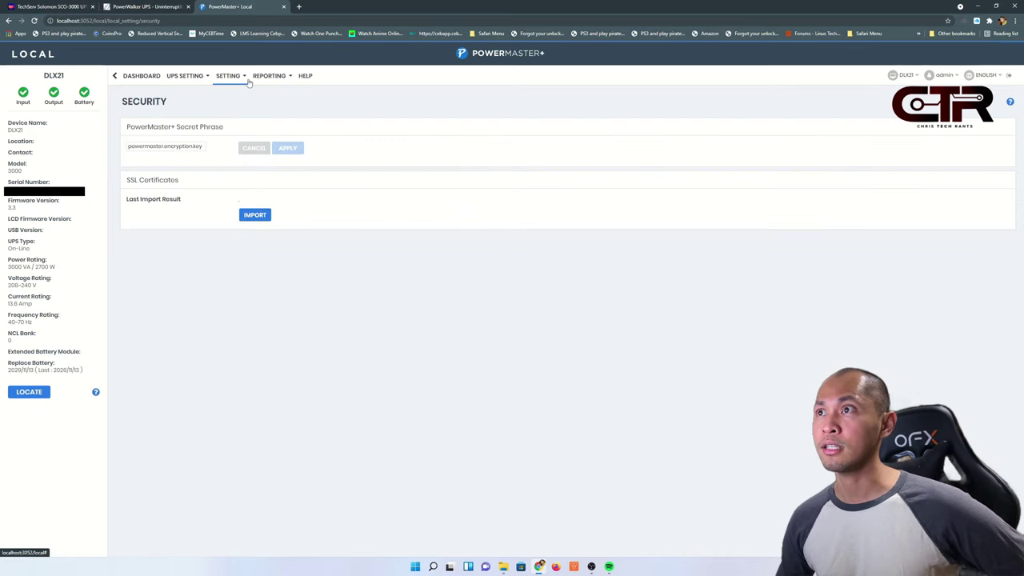
left_click(240, 77)
left_click(247, 171)
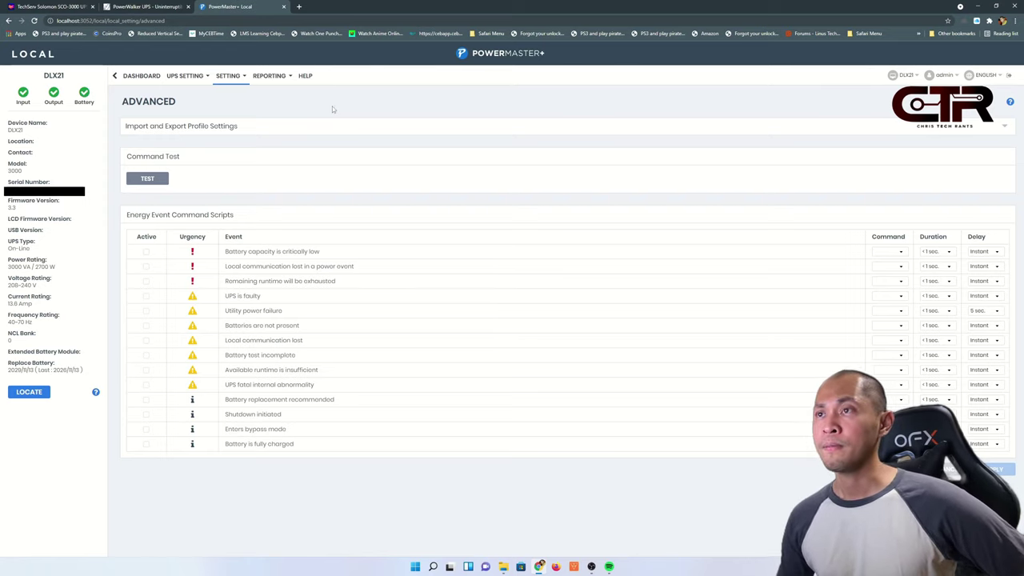
Revisit the Shutdown Events settings, and expand Import and Export Profile Settings in the Advanced settings.
left_click(180, 78)
left_click(232, 76)
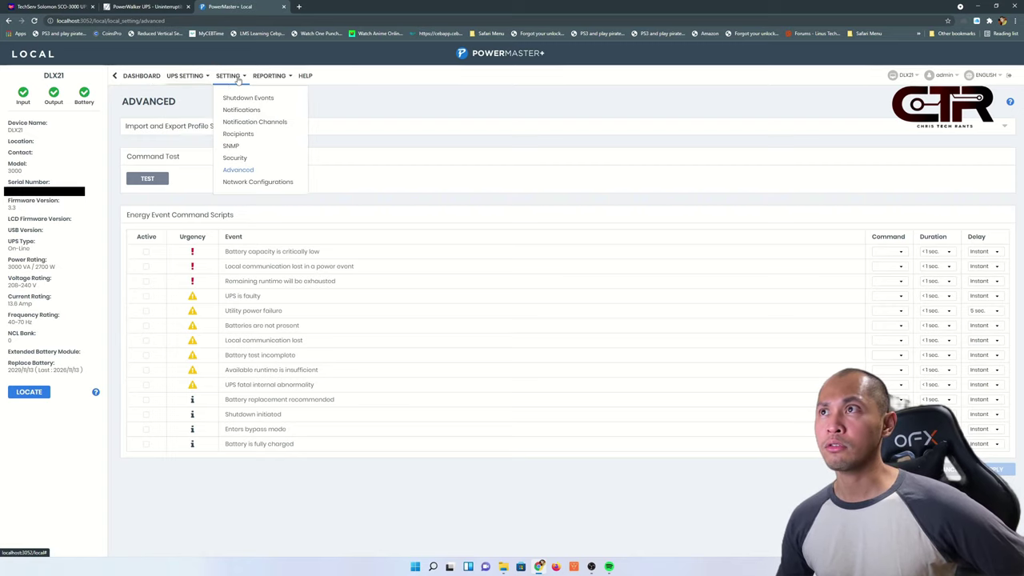
left_click(239, 99)
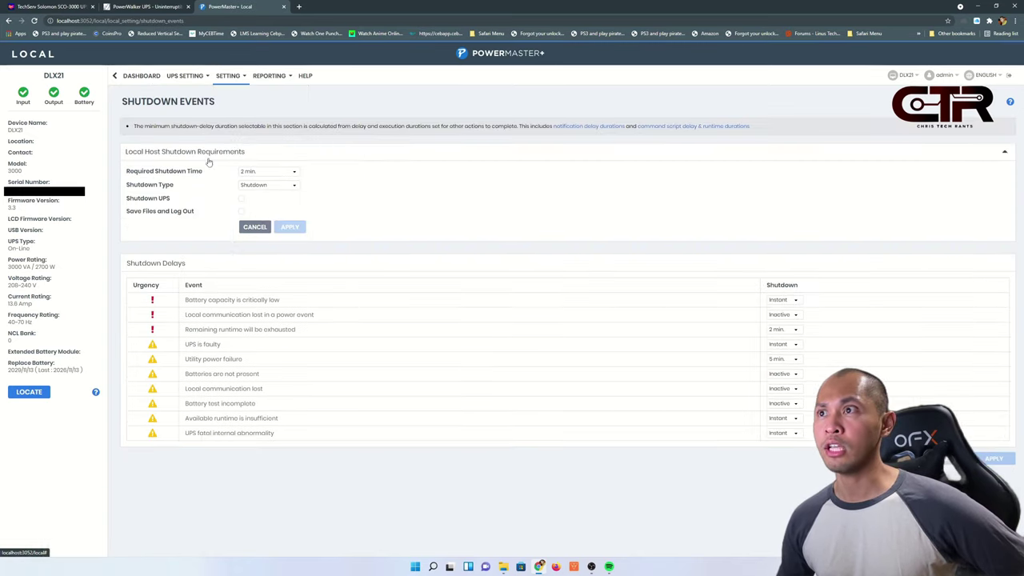
left_click(230, 77)
left_click(232, 169)
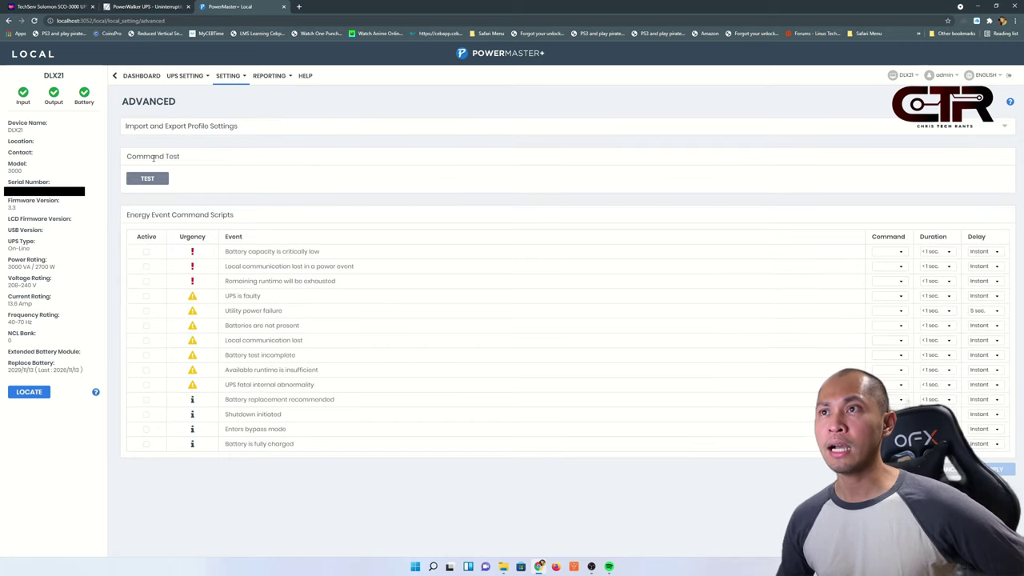
left_click(183, 126)
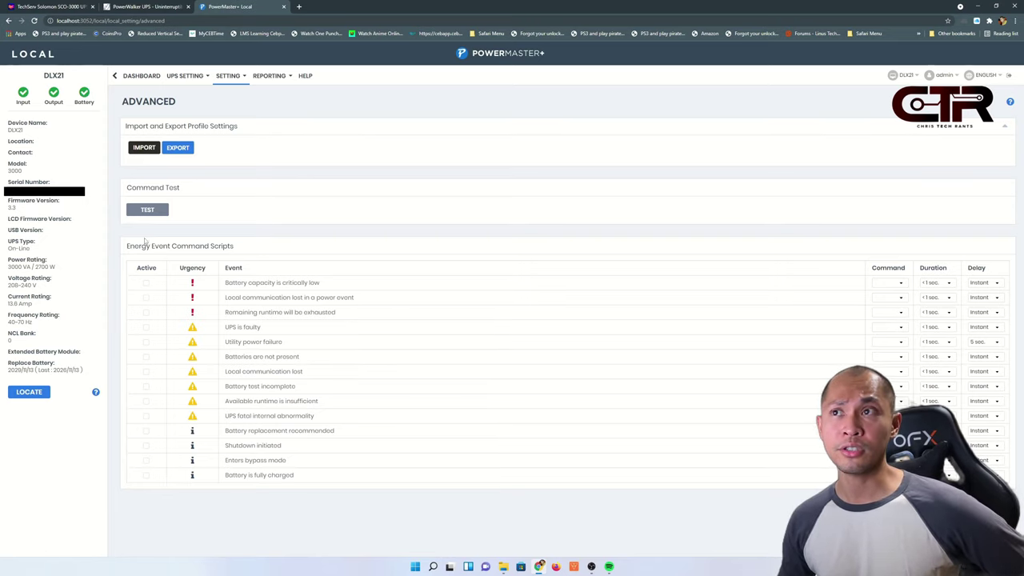
View the Network Configurations settings for the host IP and HTTPS.
left_click(227, 76)
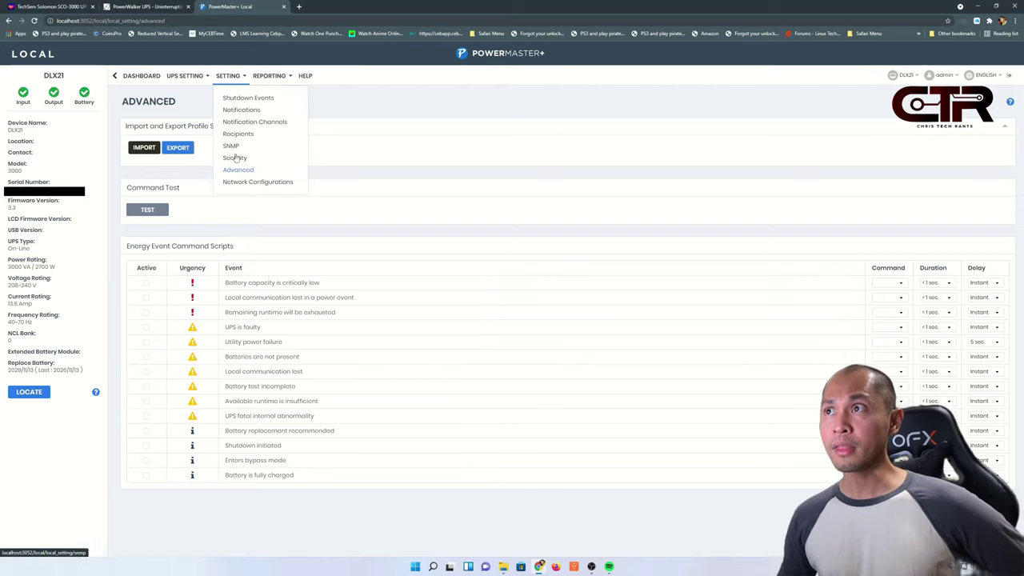
left_click(242, 185)
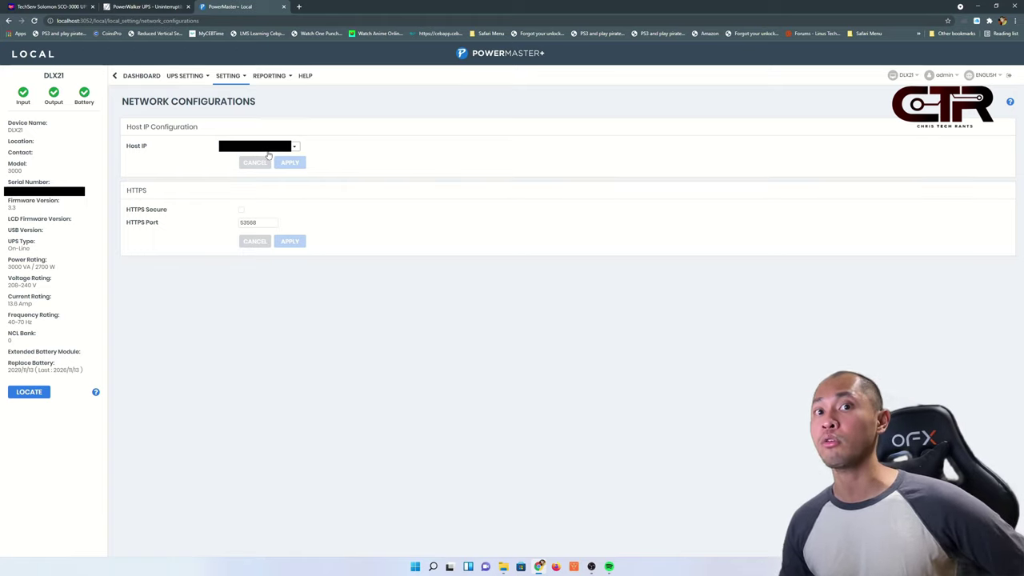
left_click(224, 83)
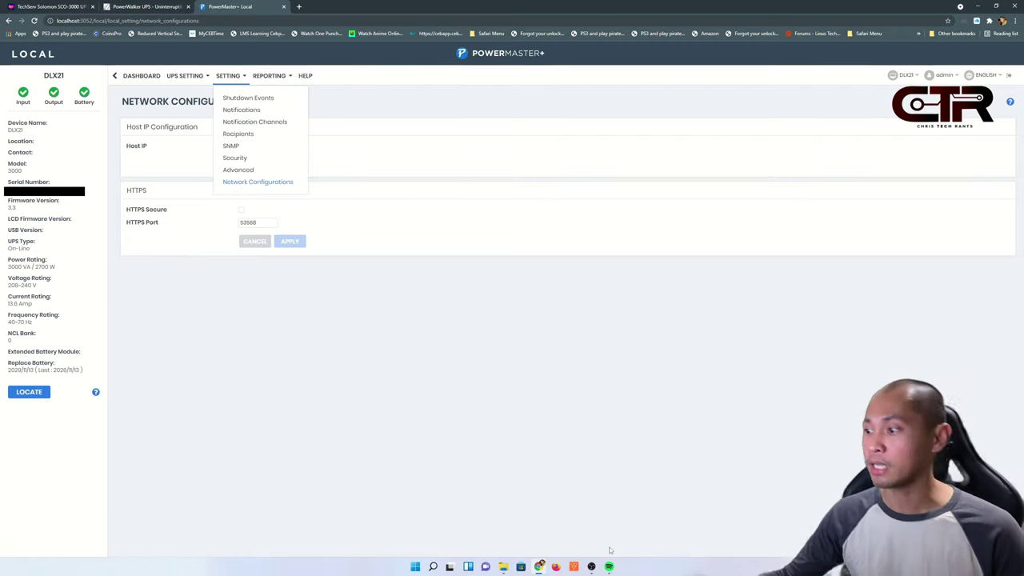
On the other computer, launch PowerMaster+ Remote and view the UPS's Status section on the dashboard.
mouse_move(601, 569)
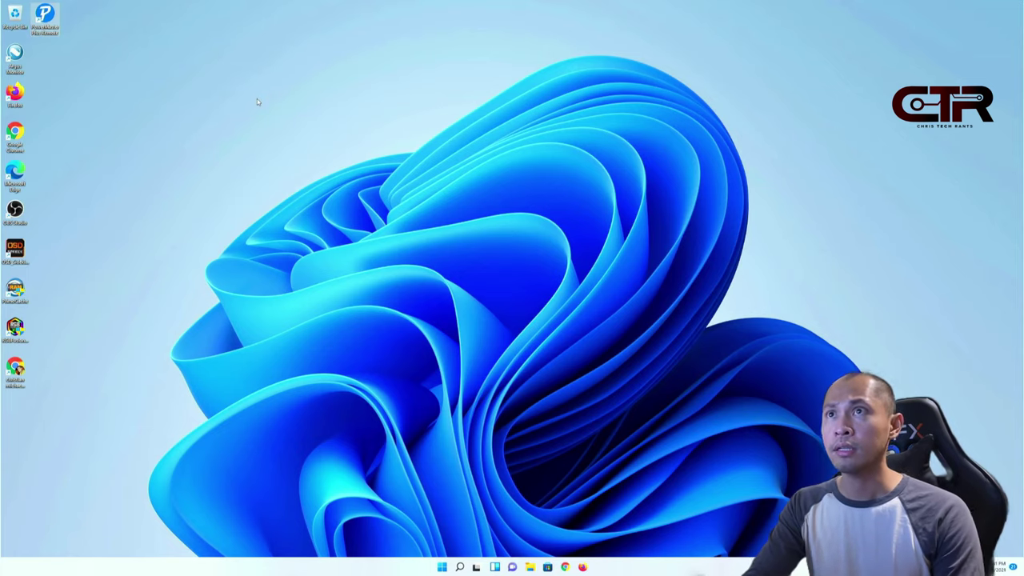
double_click(47, 16)
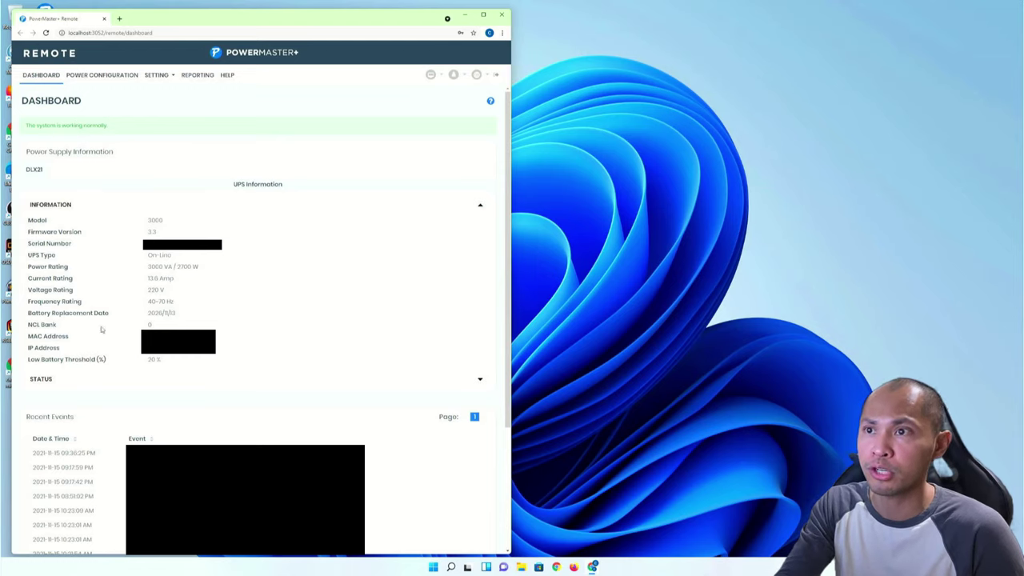
left_click(127, 384)
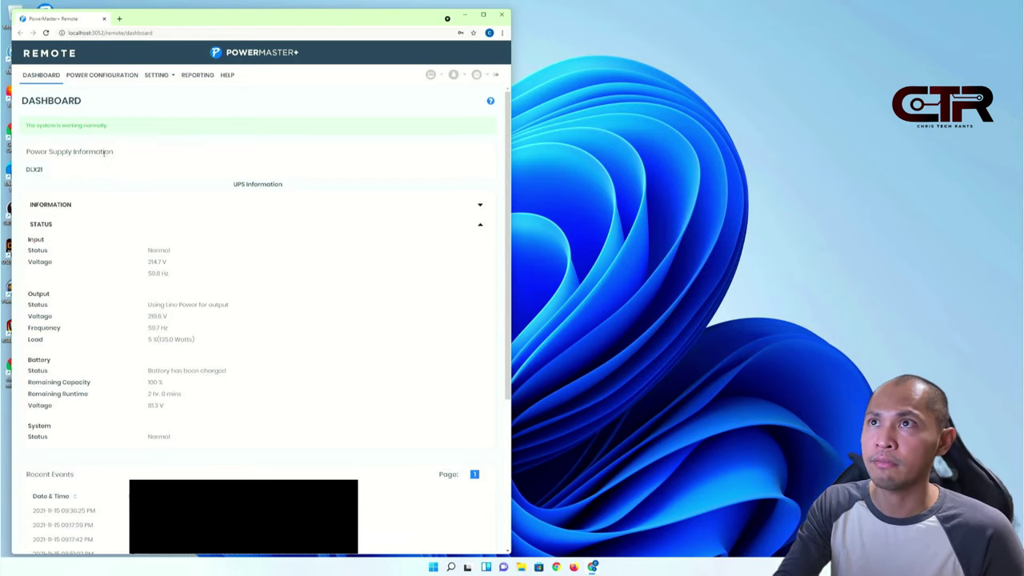
Open the remote Power Configuration page and check the Redundant Power Supply Policy choices.
left_click(95, 76)
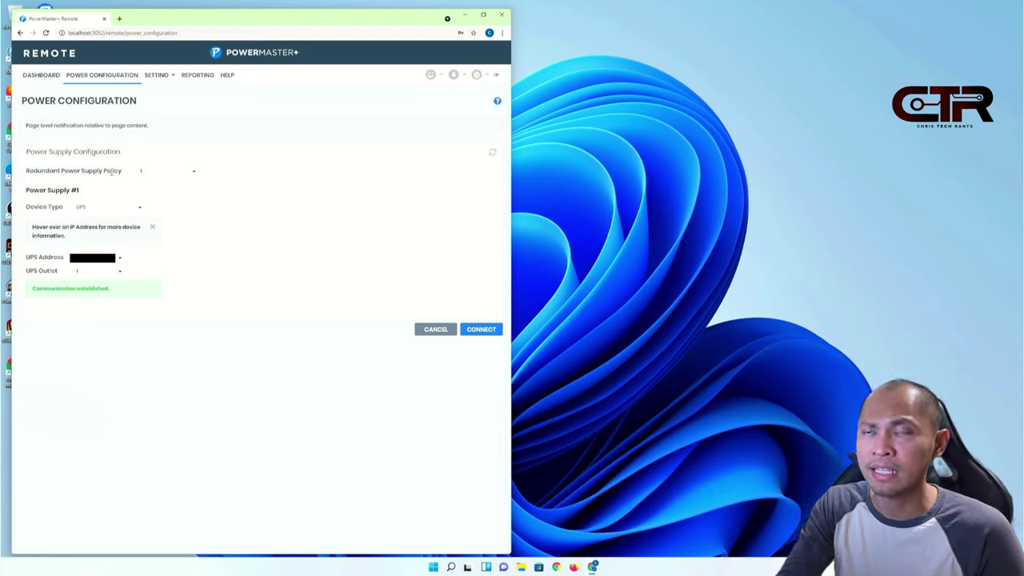
left_click(157, 175)
left_click(157, 176)
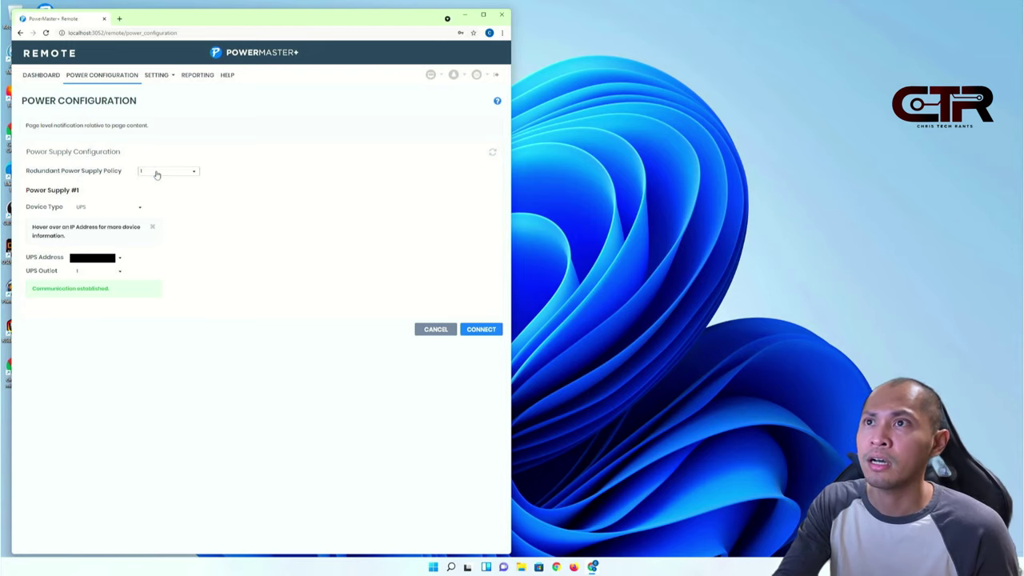
Examine the Device Type and UPS Outlet choices for Power Supply #1, keeping UPS and outlet 1.
left_click(126, 211)
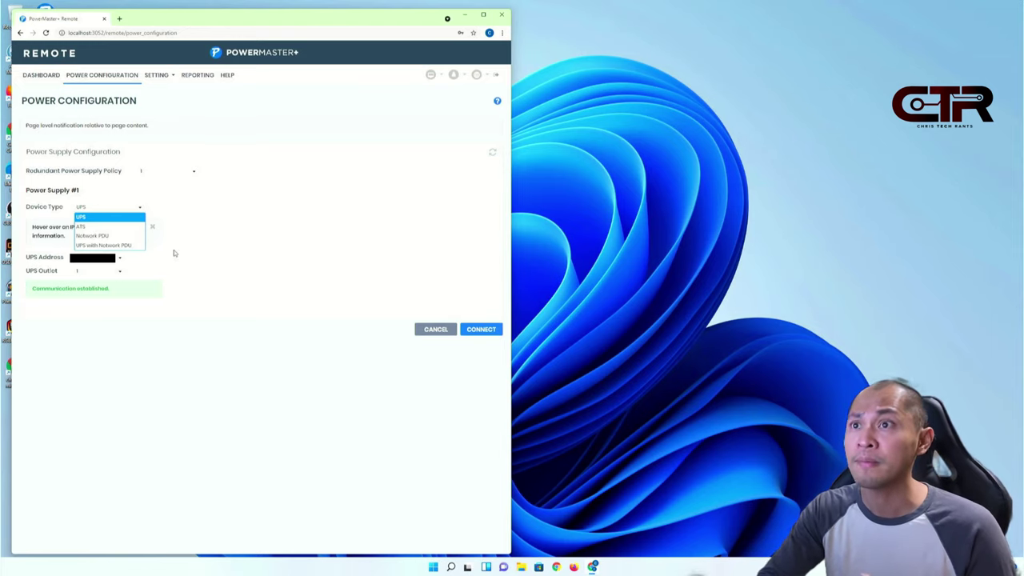
left_click(201, 255)
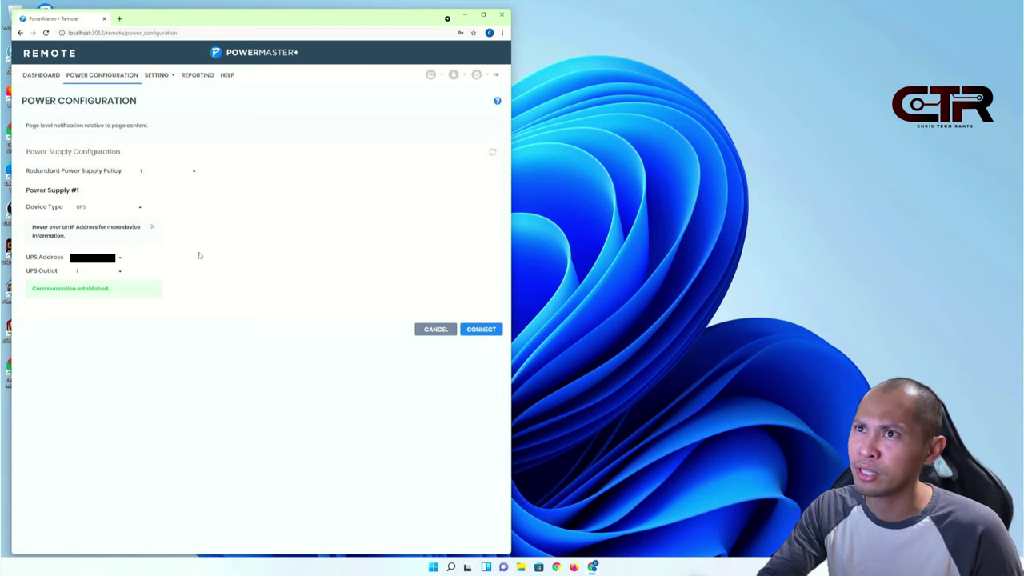
left_click(139, 209)
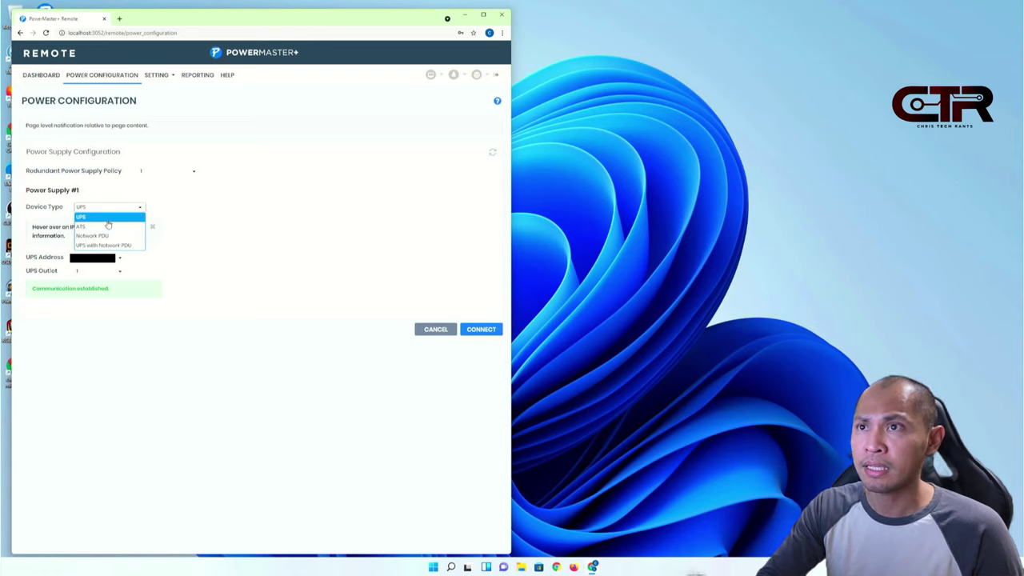
left_click(108, 222)
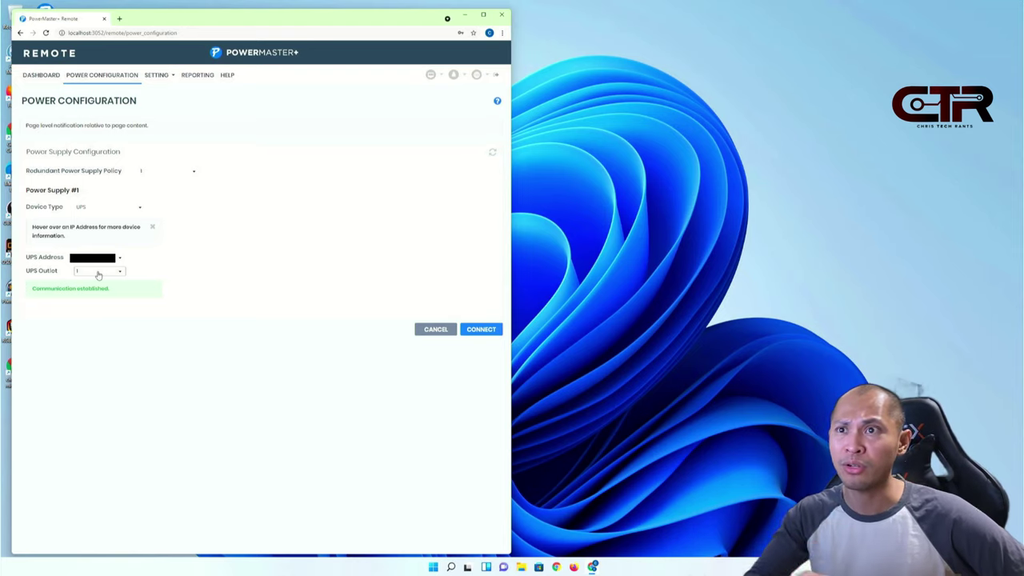
left_click(98, 273)
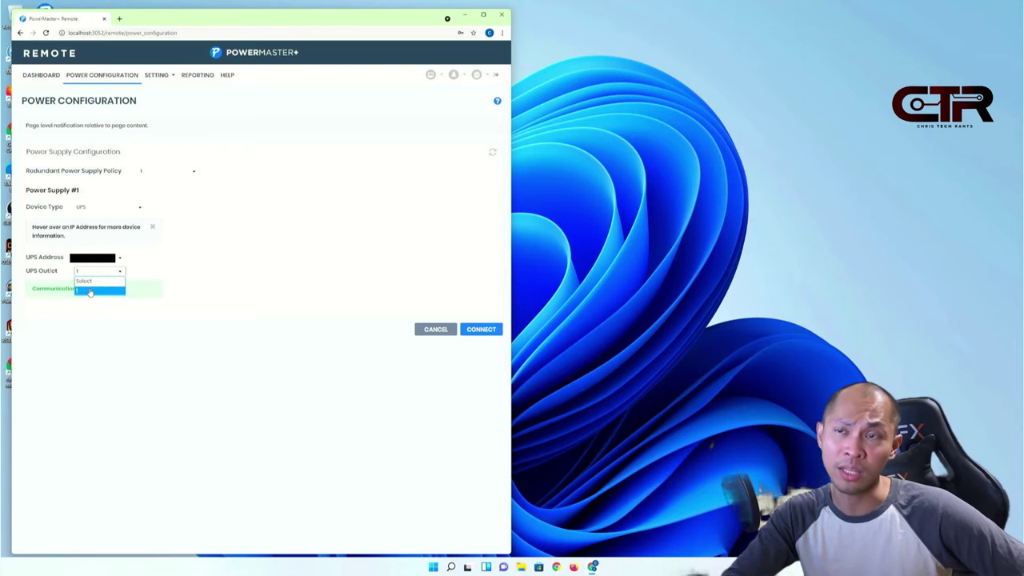
left_click(94, 291)
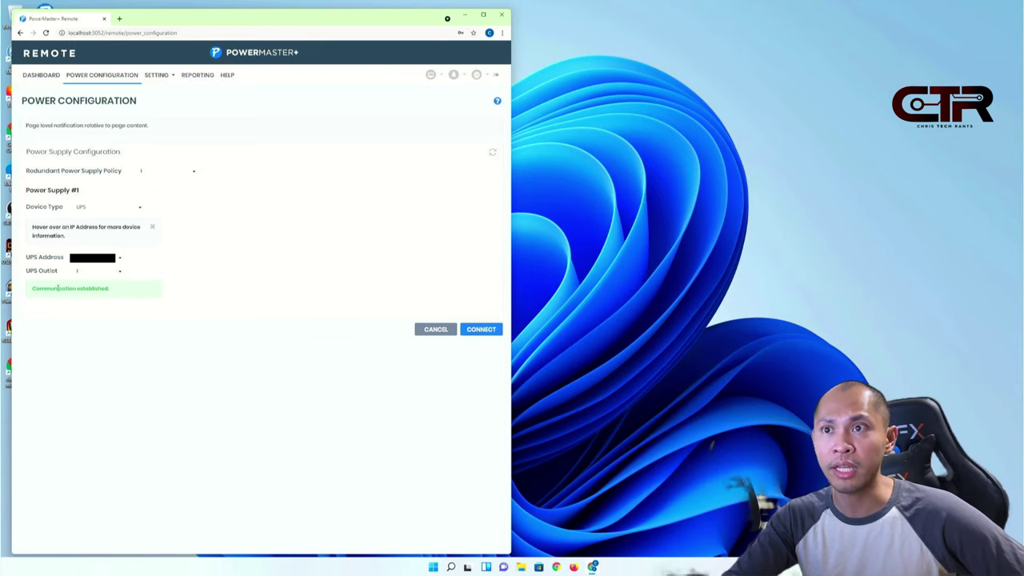
View the Remote Host settings, including the device's name, location and contact fields.
left_click(164, 76)
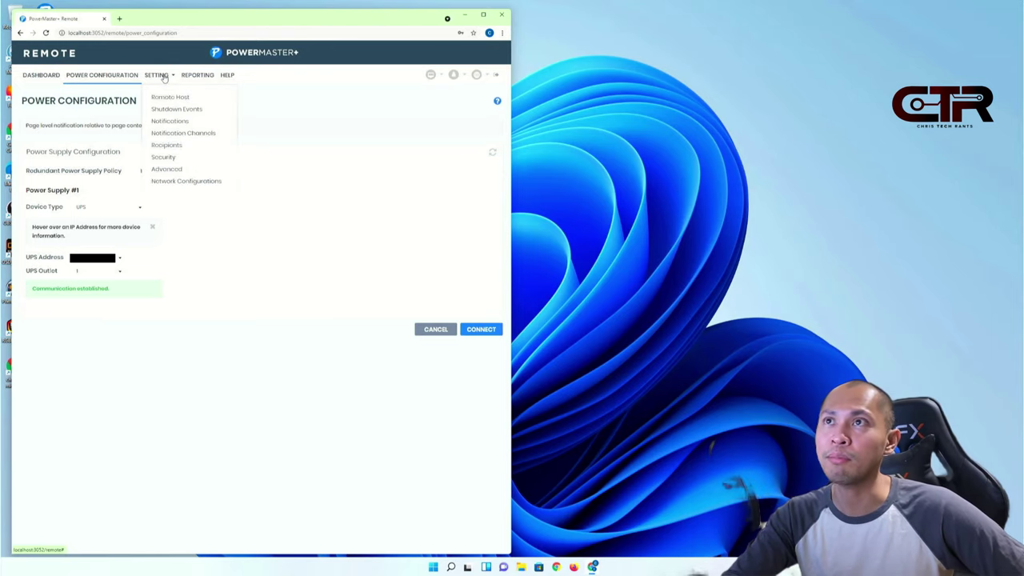
left_click(161, 99)
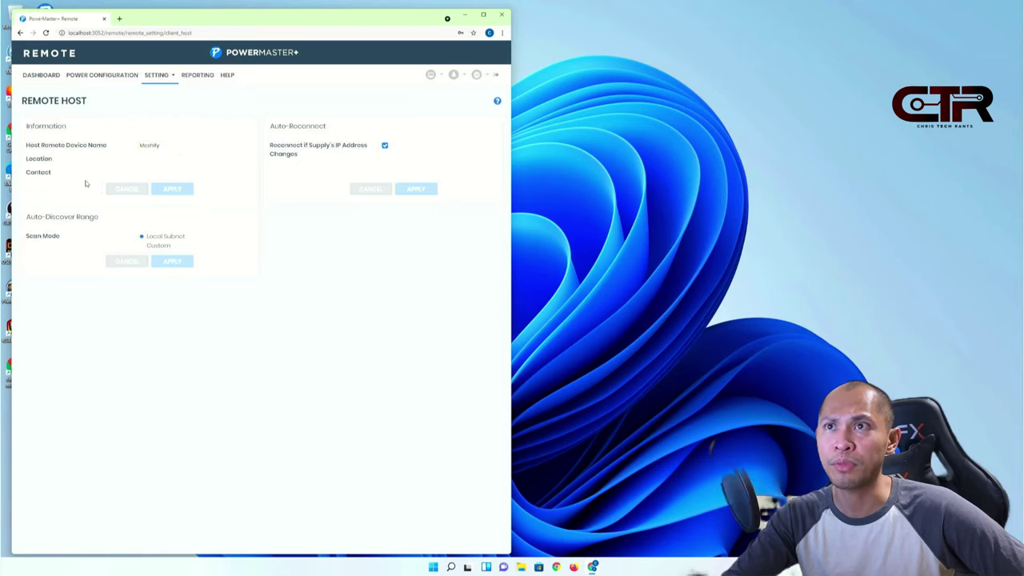
left_click(142, 162)
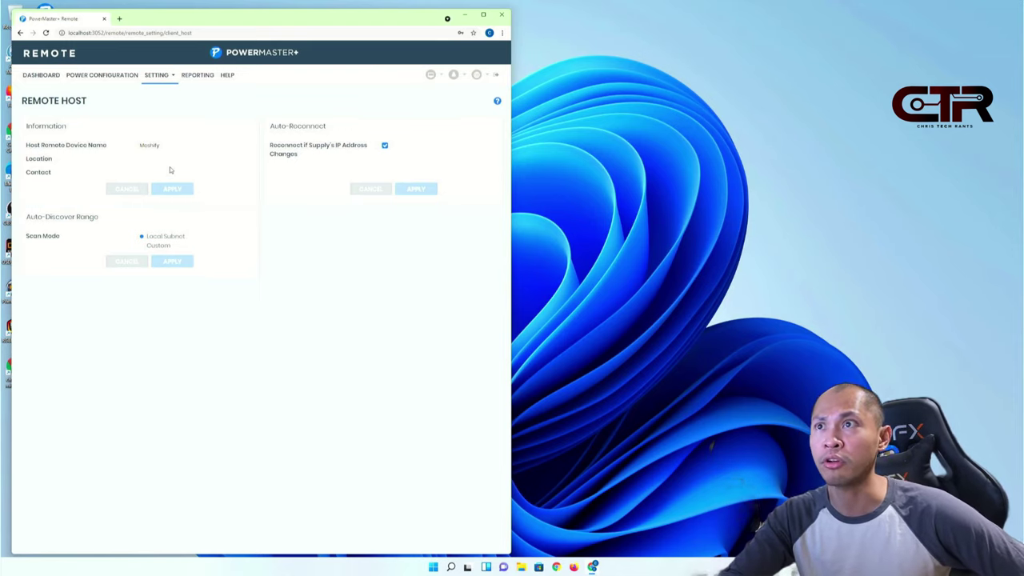
View the remote computer's Shutdown Events settings and its Reporting event logs.
left_click(169, 79)
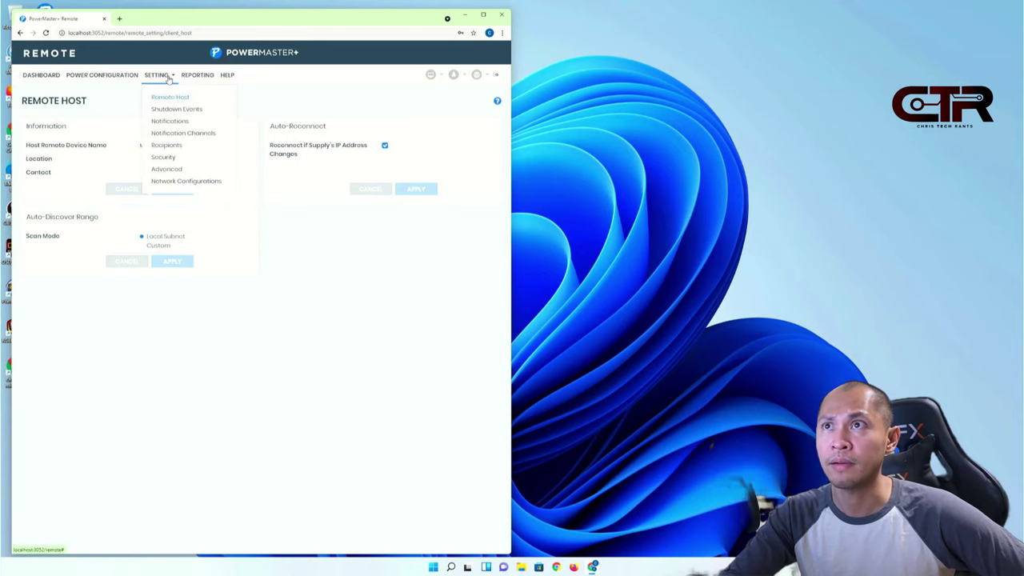
left_click(163, 109)
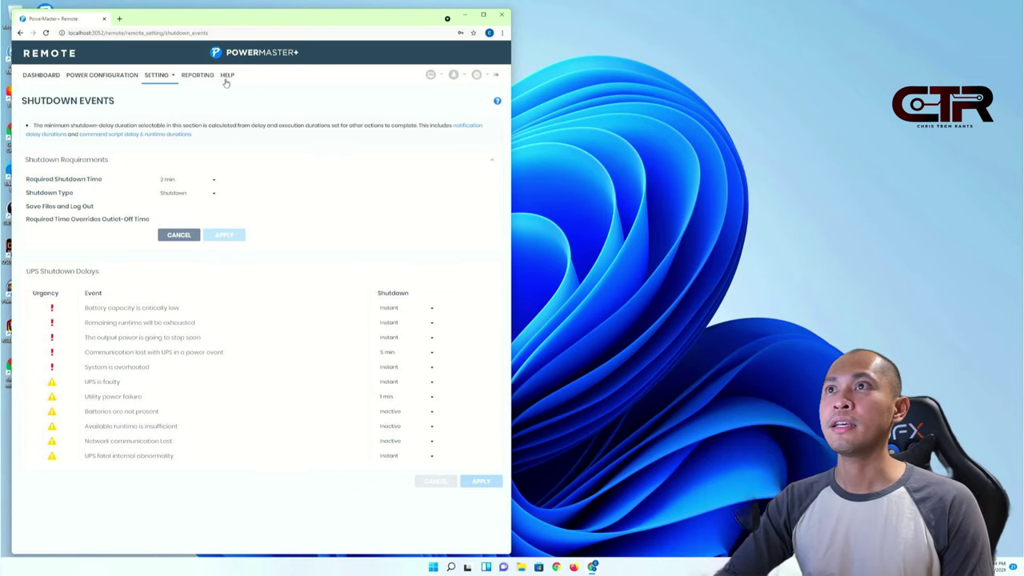
left_click(198, 75)
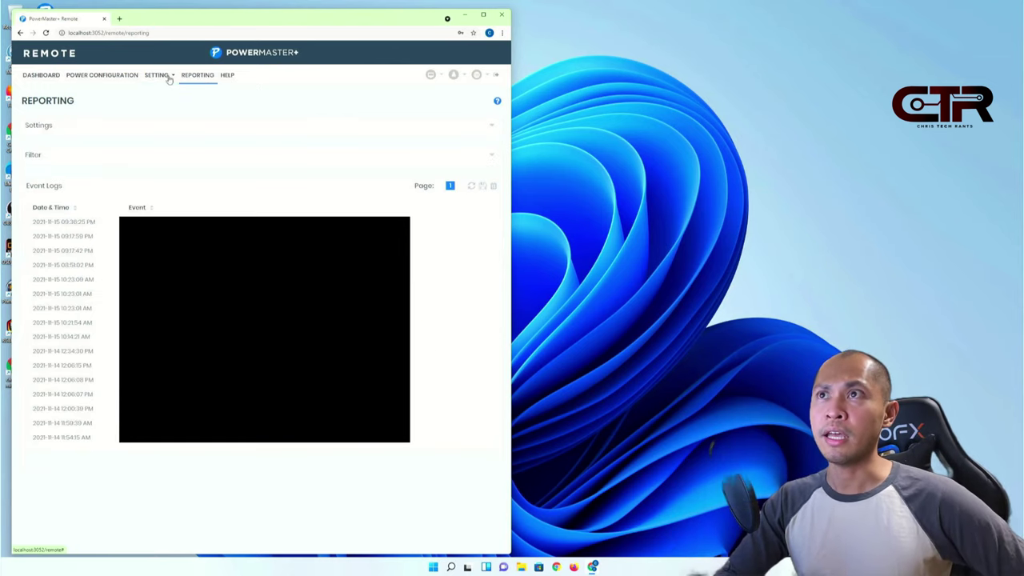
View the remote computer's Network Configurations settings, and return to the Power Configuration page to check the UPS address.
left_click(168, 76)
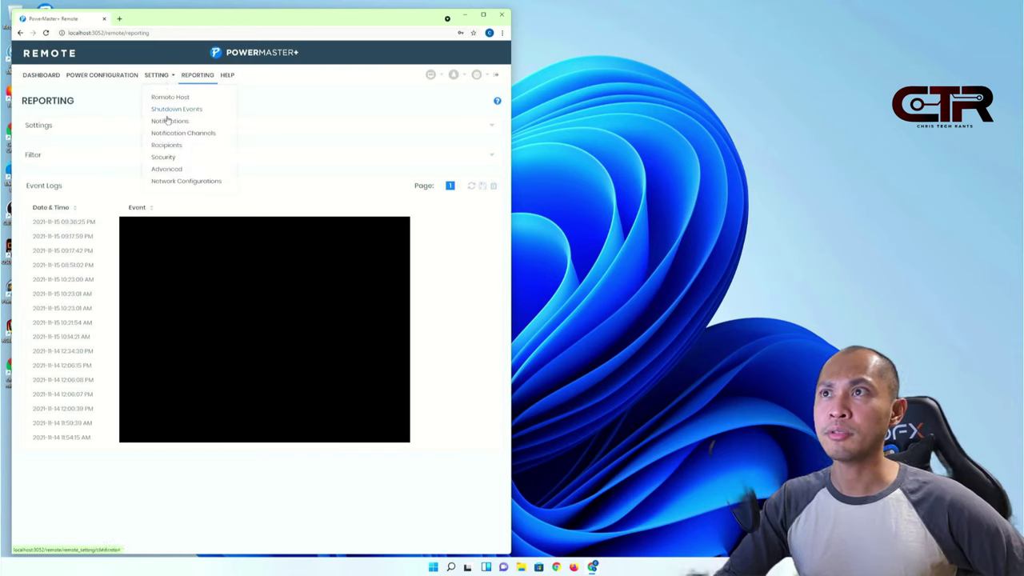
left_click(167, 183)
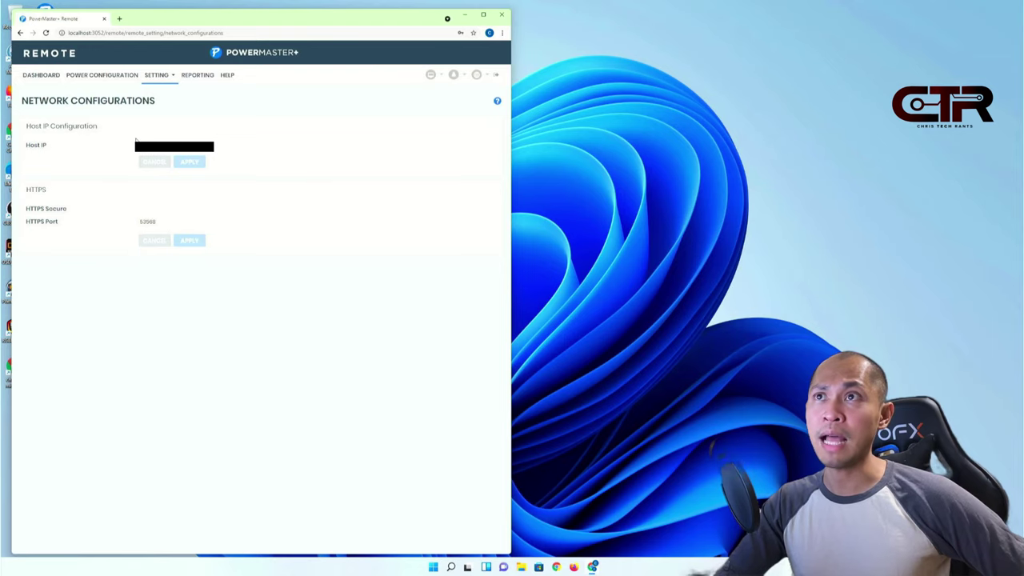
left_click(119, 77)
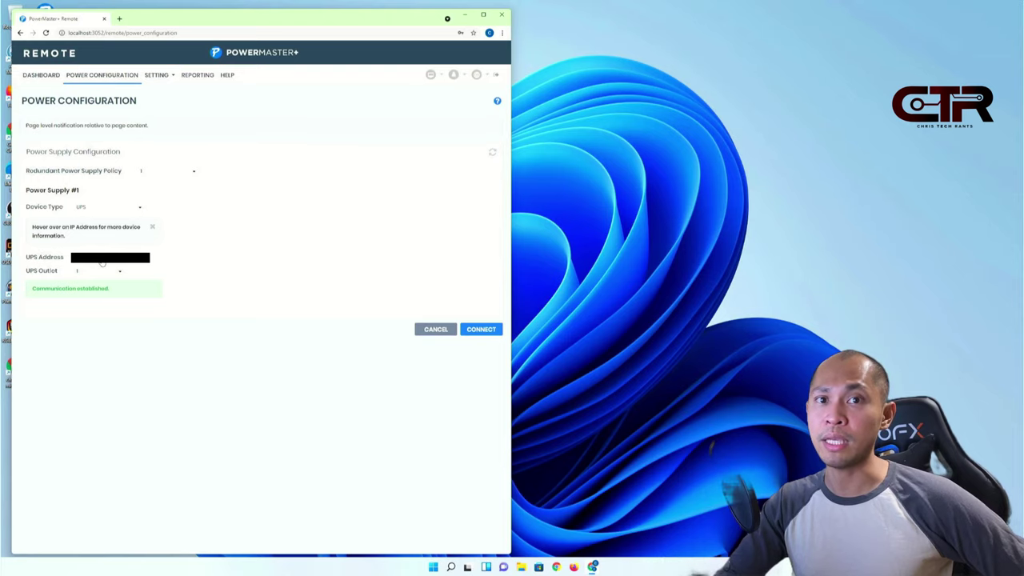
Examine the Reporting page's log Settings and Filter options, collapse both sections and minimize the browser window.
left_click(197, 75)
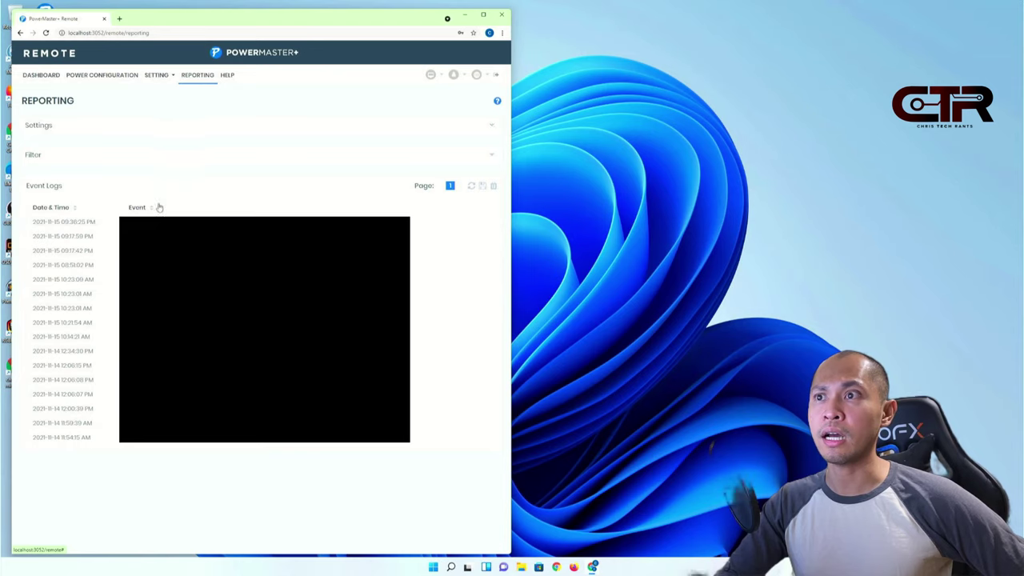
left_click(168, 128)
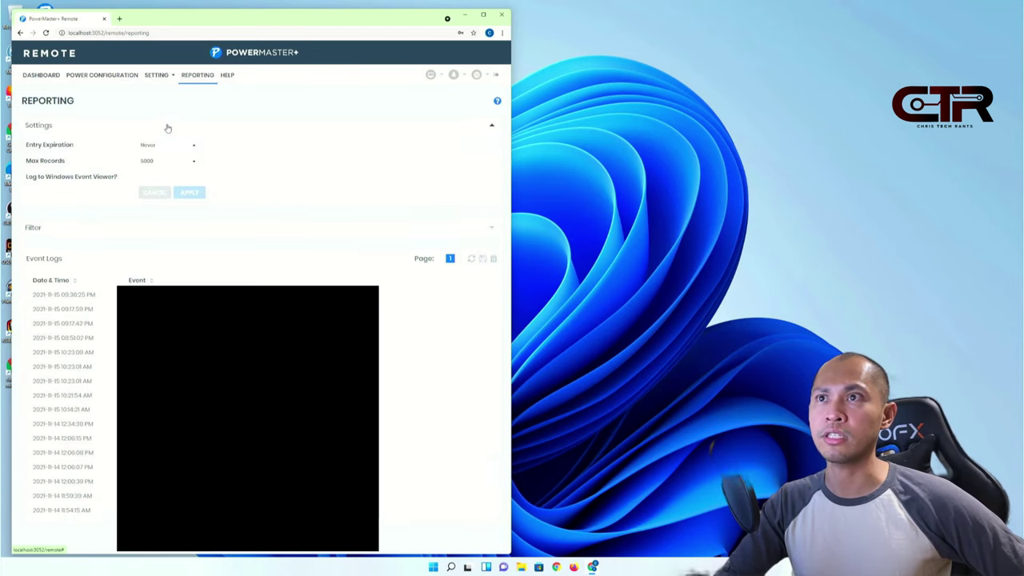
left_click(168, 128)
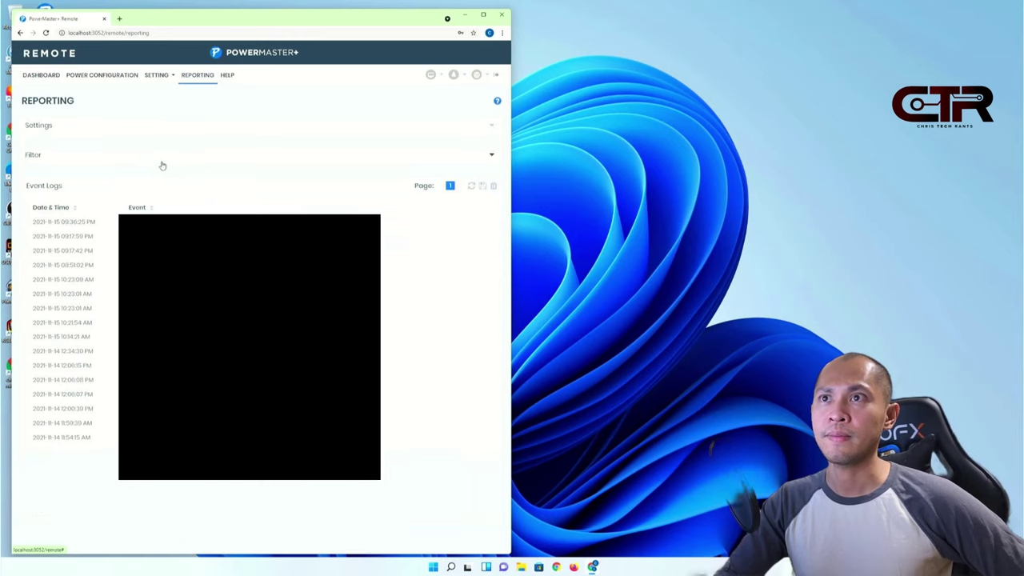
left_click(152, 160)
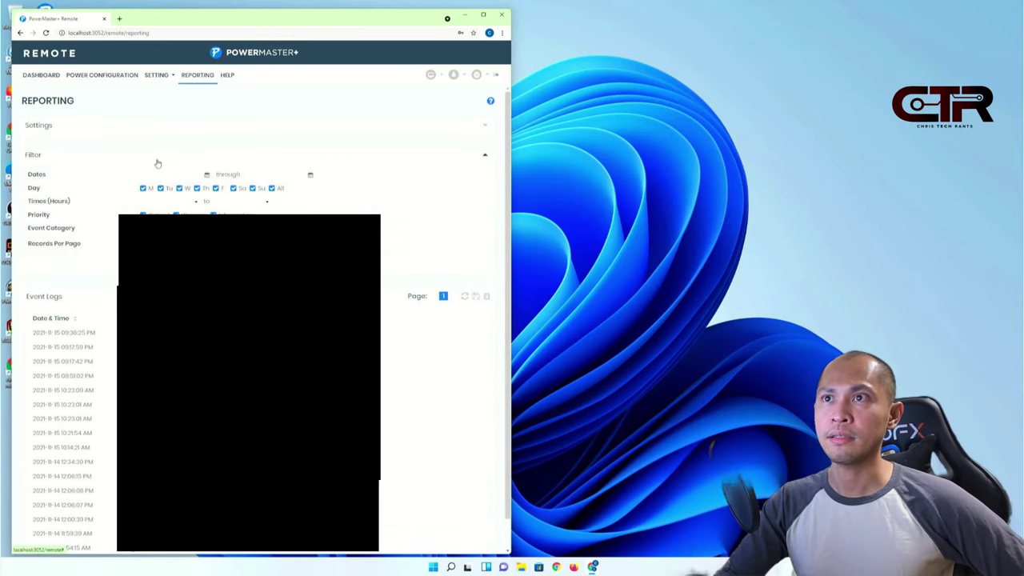
left_click(152, 160)
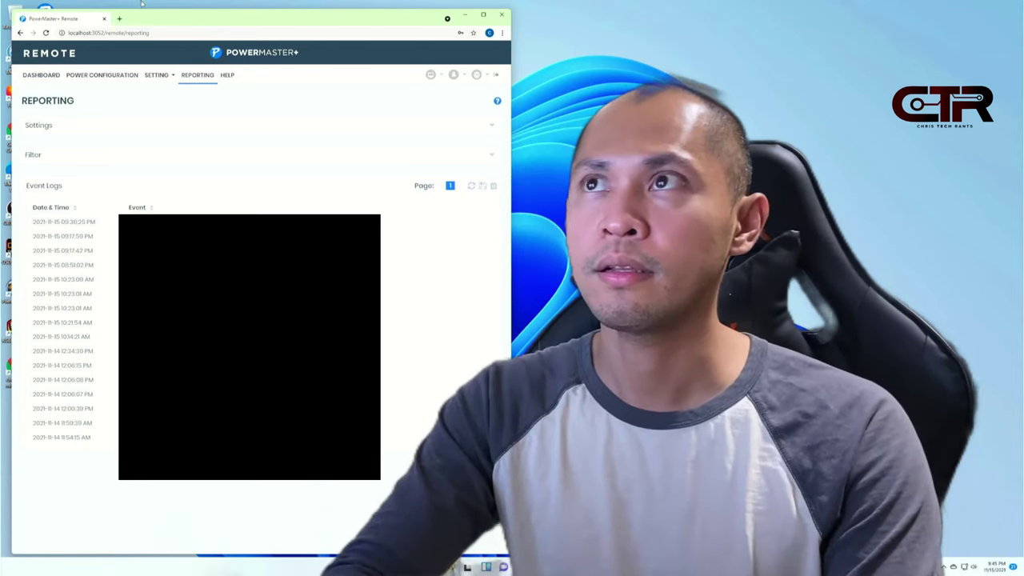
left_click(463, 16)
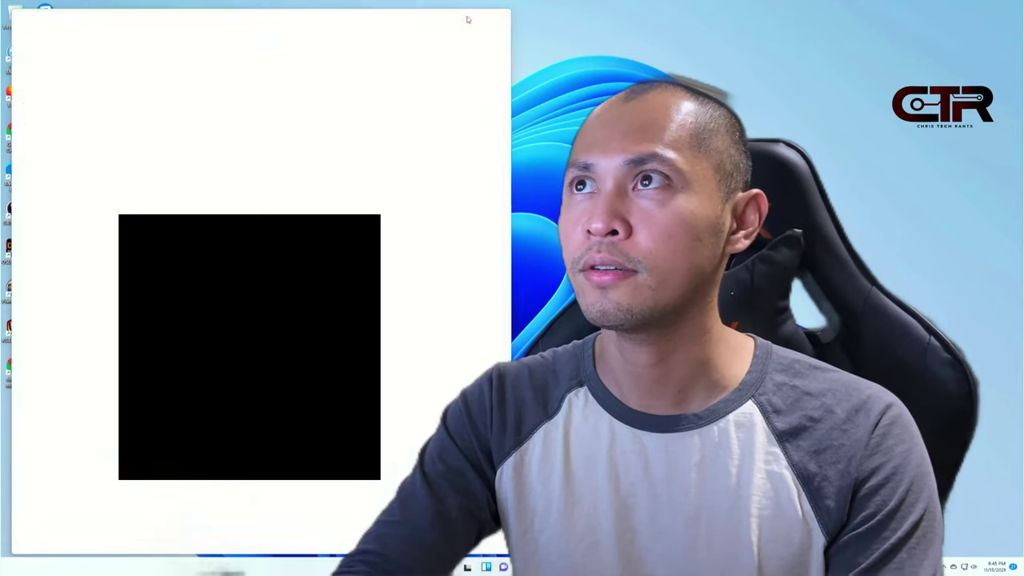